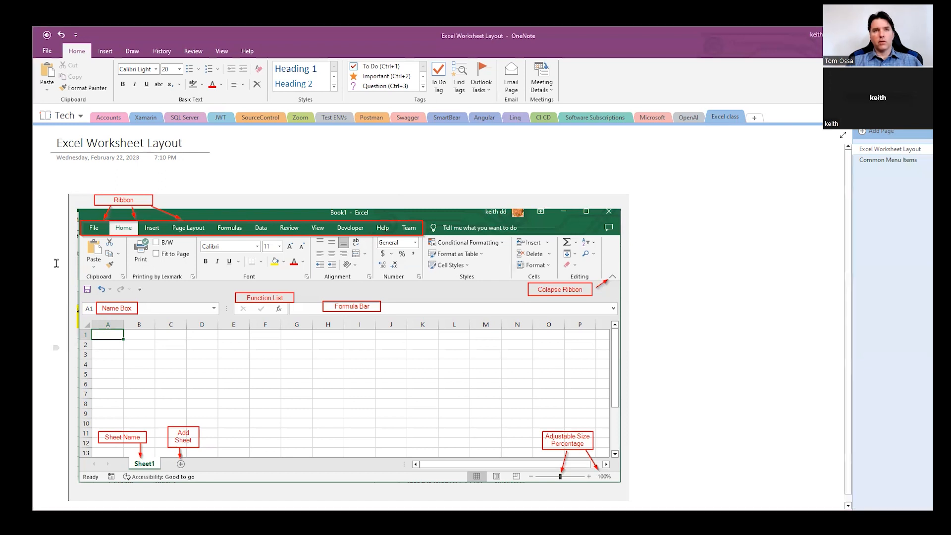
Switch to the Excel workbook and enter the header Link in cell C1.
{"action": "key", "text": "alt+Tab"}
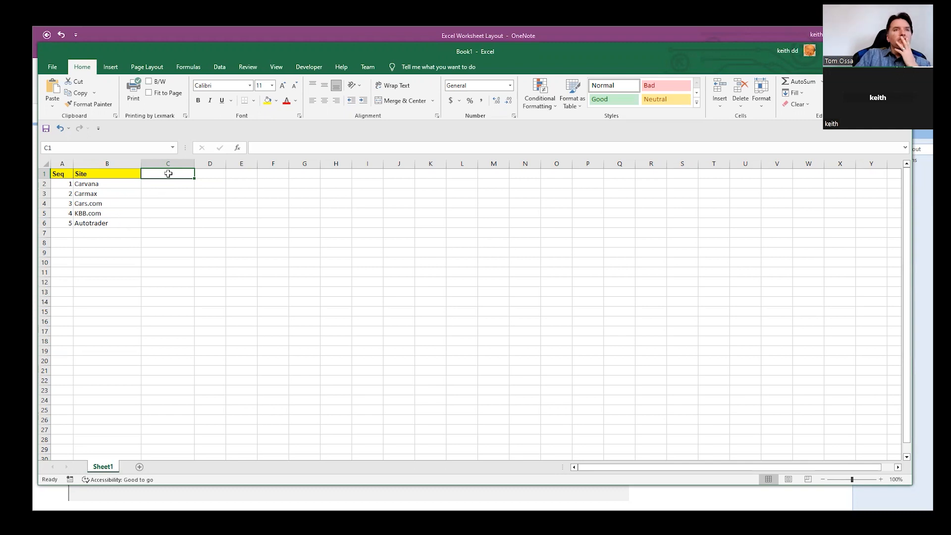
{"action": "type", "text": "Link"}
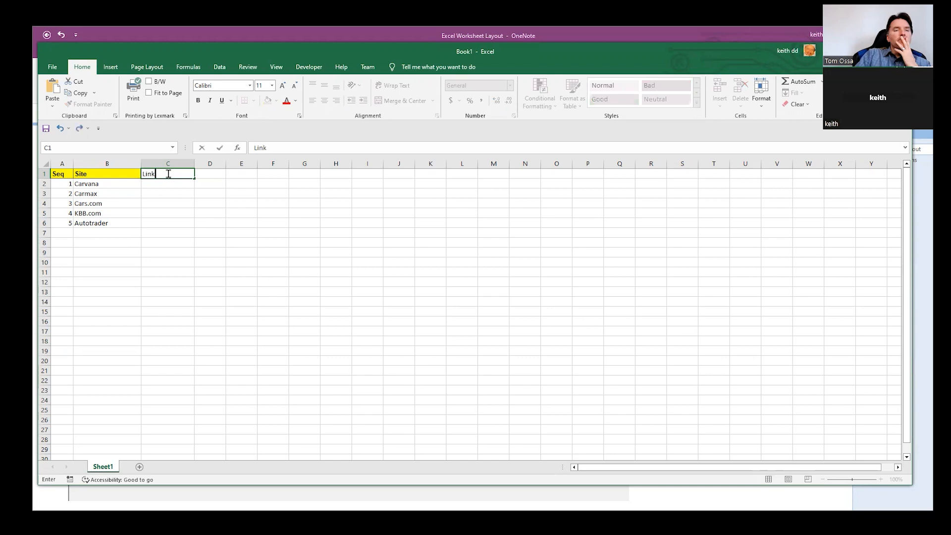
{"action": "key", "text": "Tab"}
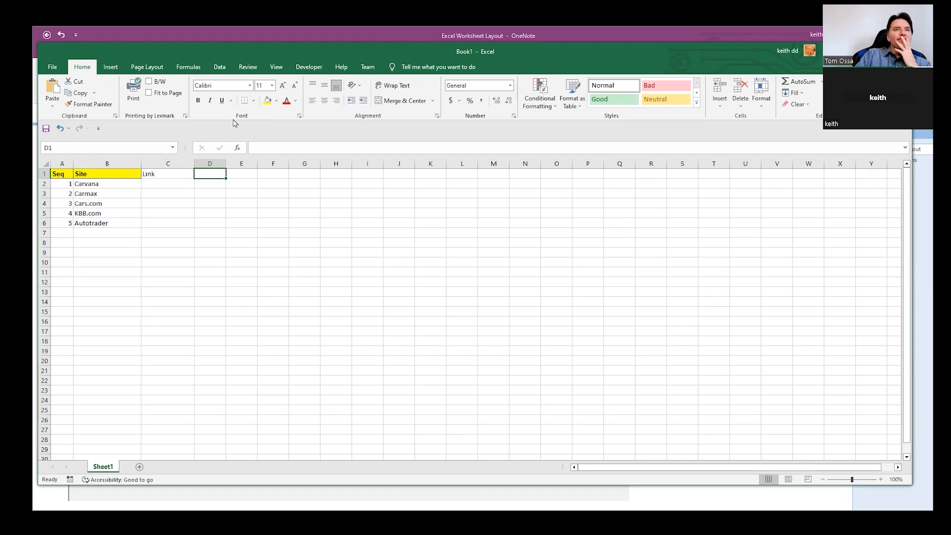
Copy the formatting of the Site header in B1 onto the Link header in C1 with Format Painter.
{"action": "left_click", "coordinate": [121, 175]}
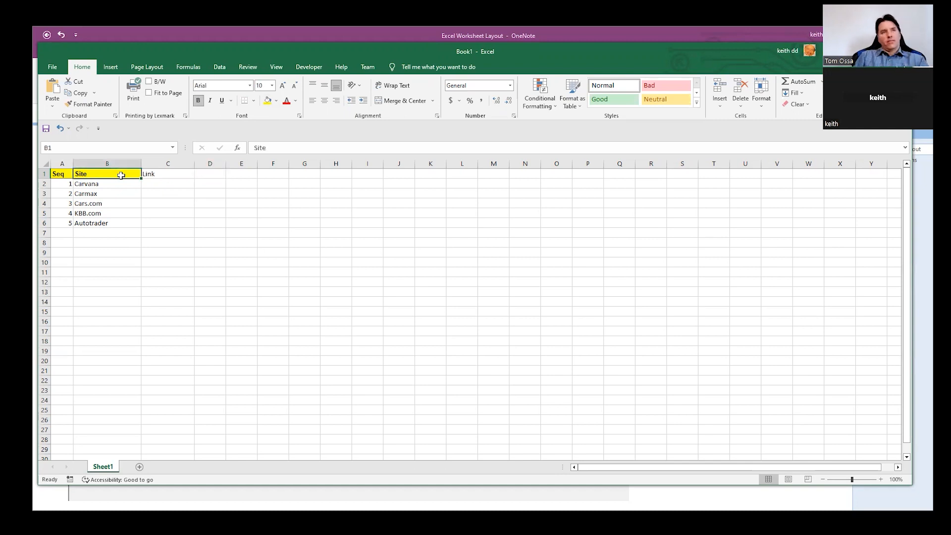
{"action": "right_click", "coordinate": [121, 176]}
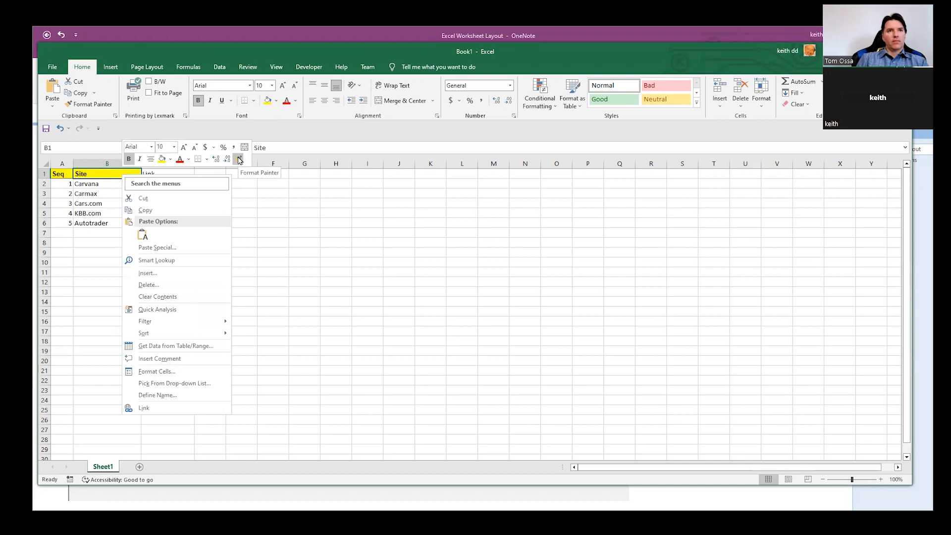
{"action": "left_click", "coordinate": [239, 159]}
{"action": "left_click", "coordinate": [152, 173]}
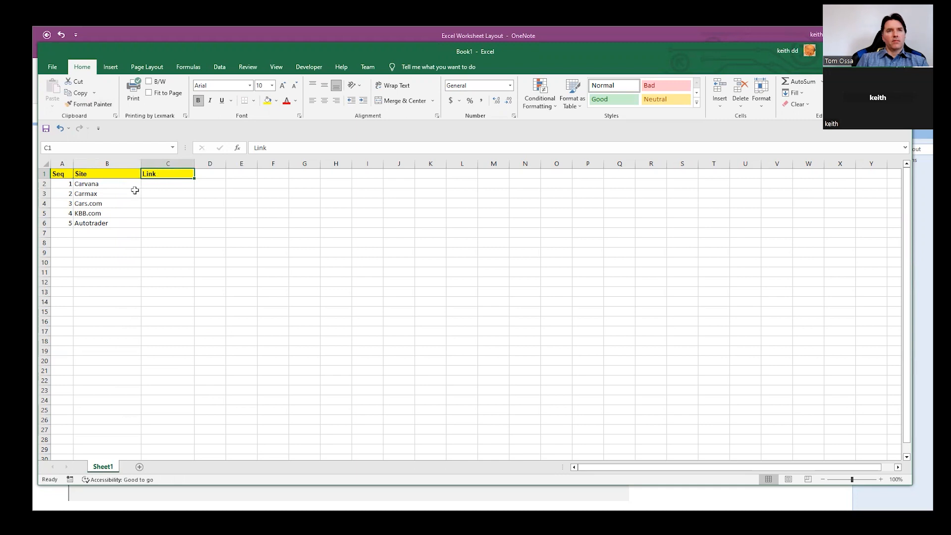
Enter Carvana.com in cell C2 under the Link header.
{"action": "left_click", "coordinate": [176, 184]}
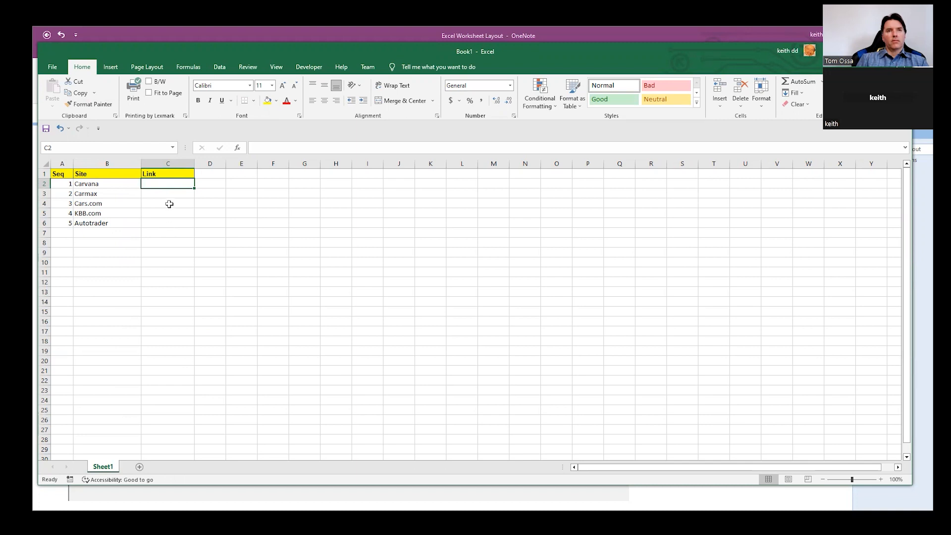
{"action": "type", "text": "Car"}
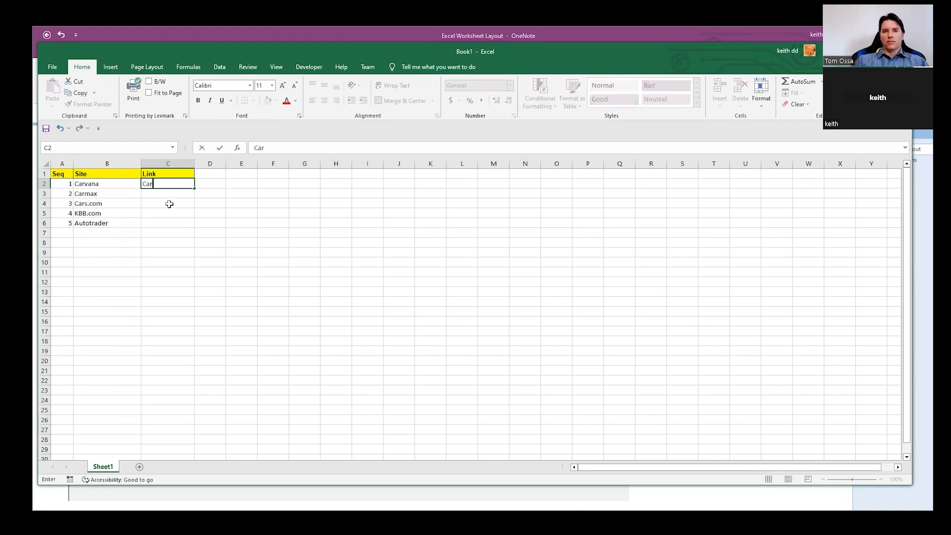
{"action": "type", "text": "vana.com"}
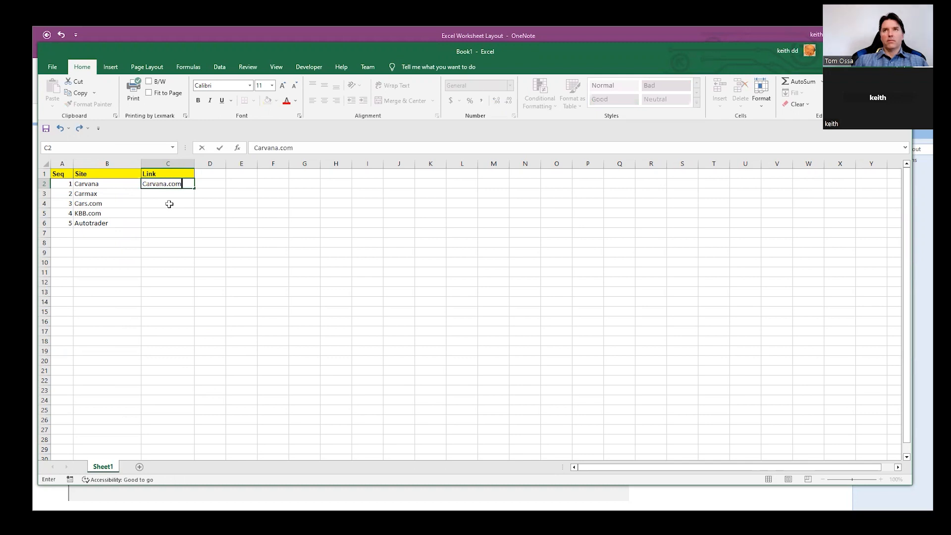
{"action": "key", "text": "Tab"}
{"action": "left_click", "coordinate": [165, 183]}
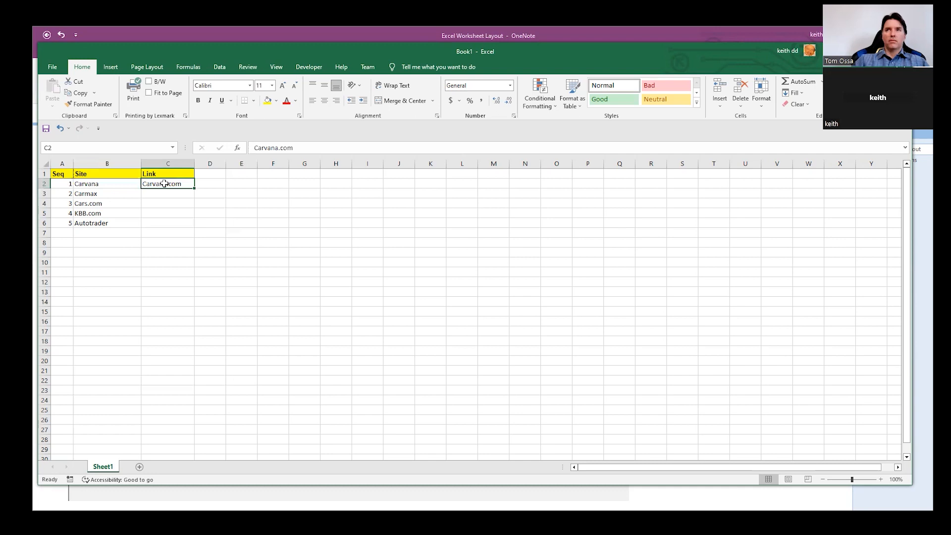
{"action": "key", "text": "ctrl+k"}
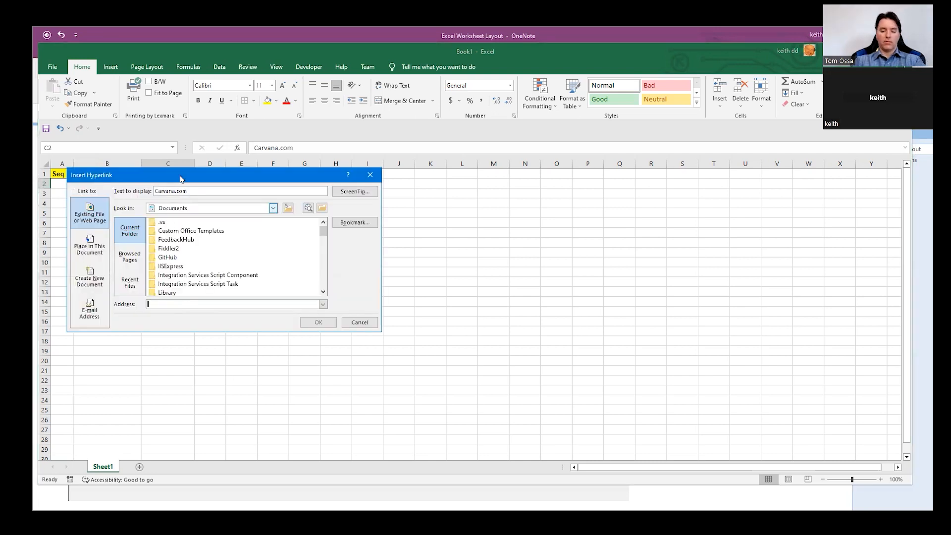
{"action": "left_click_drag", "start_coordinate": [203, 189], "coordinate": [119, 187]}
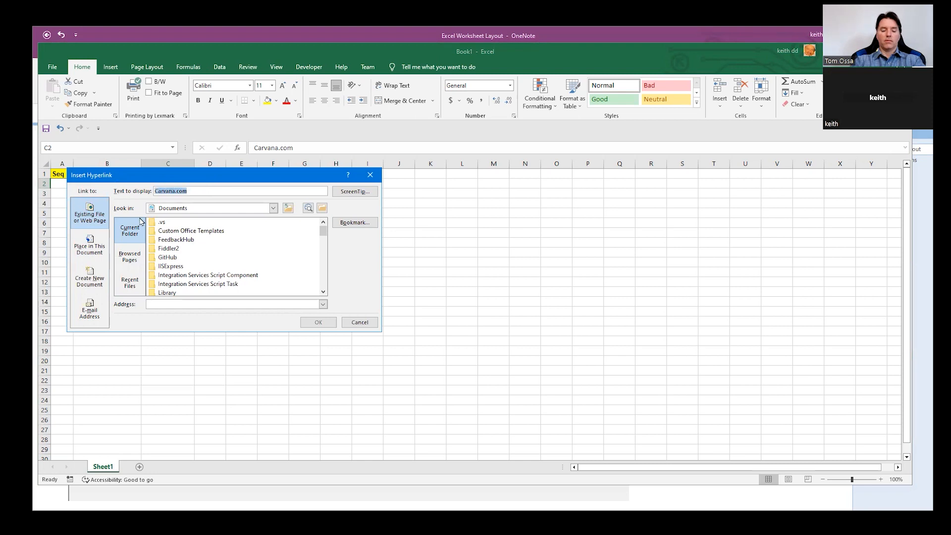
{"action": "left_click", "coordinate": [183, 304]}
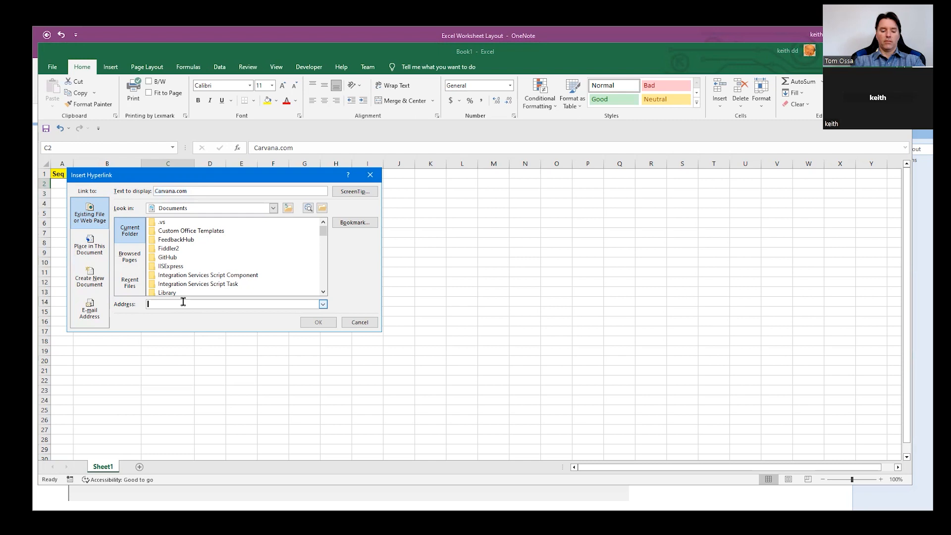
{"action": "left_click_drag", "start_coordinate": [198, 190], "coordinate": [143, 188]}
{"action": "key", "text": "ctrl+c"}
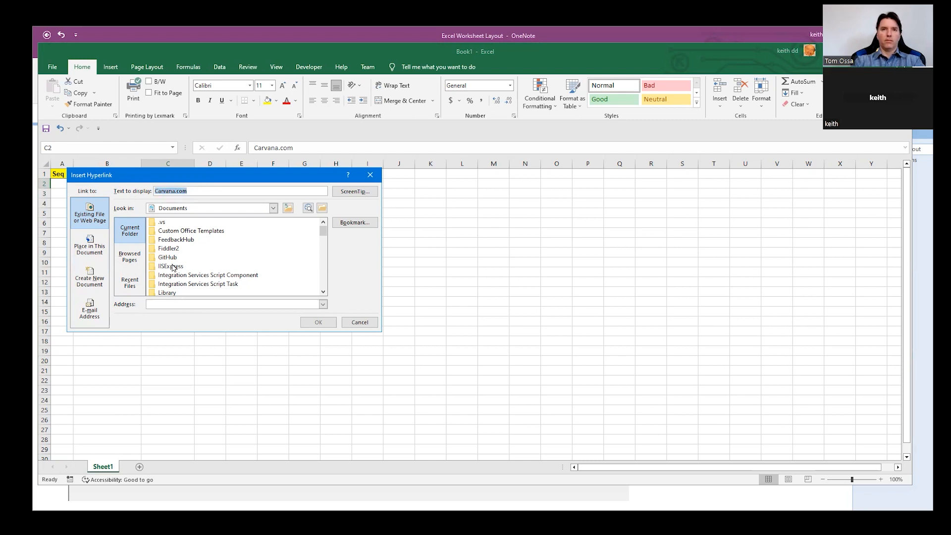
{"action": "left_click", "coordinate": [166, 302]}
{"action": "key", "text": "ctrl+v"}
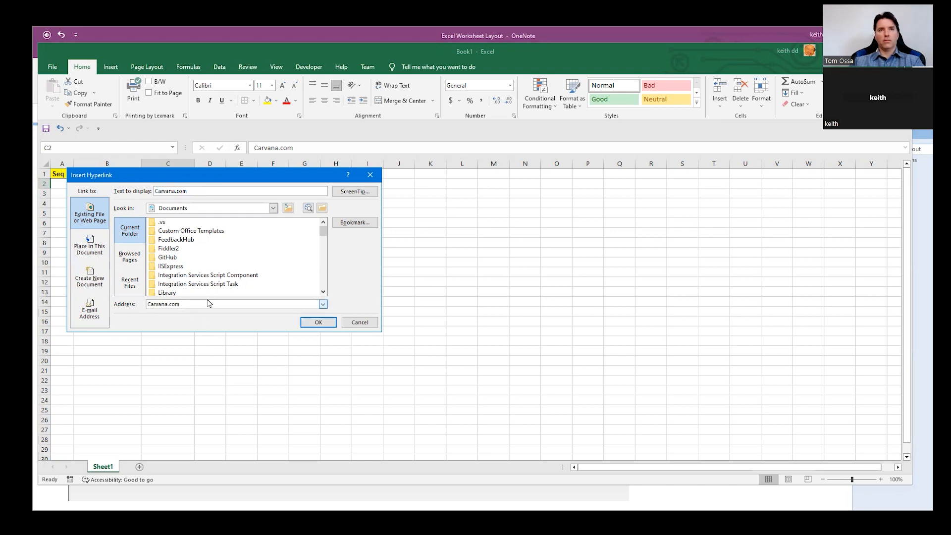
{"action": "type", "text": "http://www."}
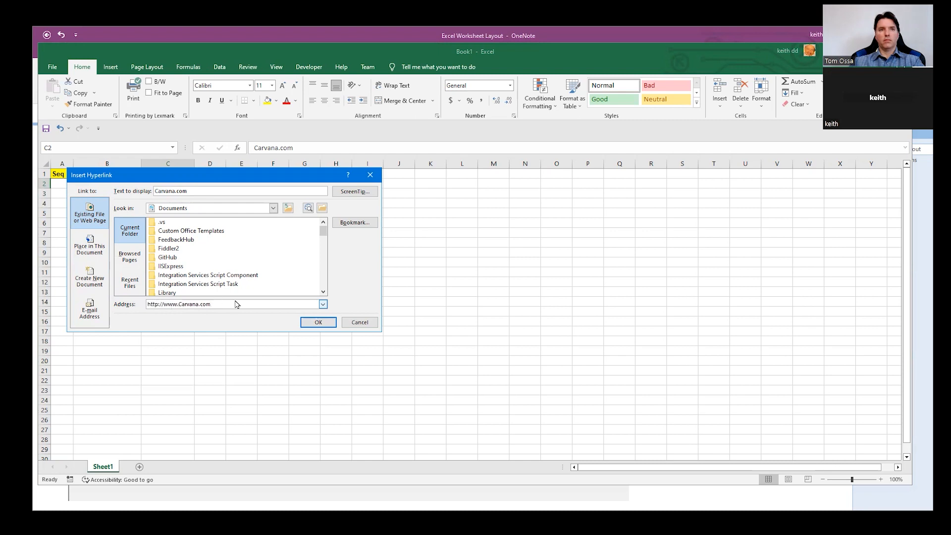
{"action": "left_click", "coordinate": [318, 322]}
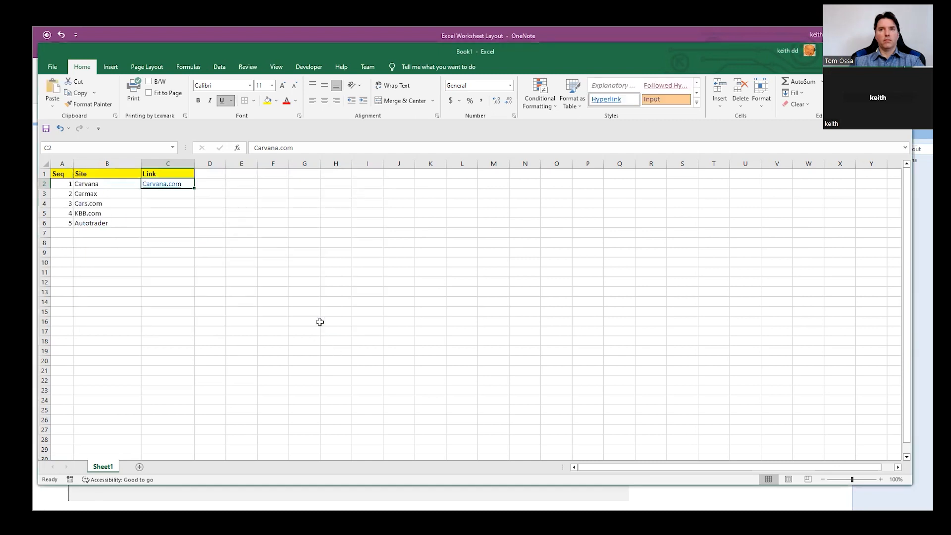
{"action": "left_click", "coordinate": [155, 184]}
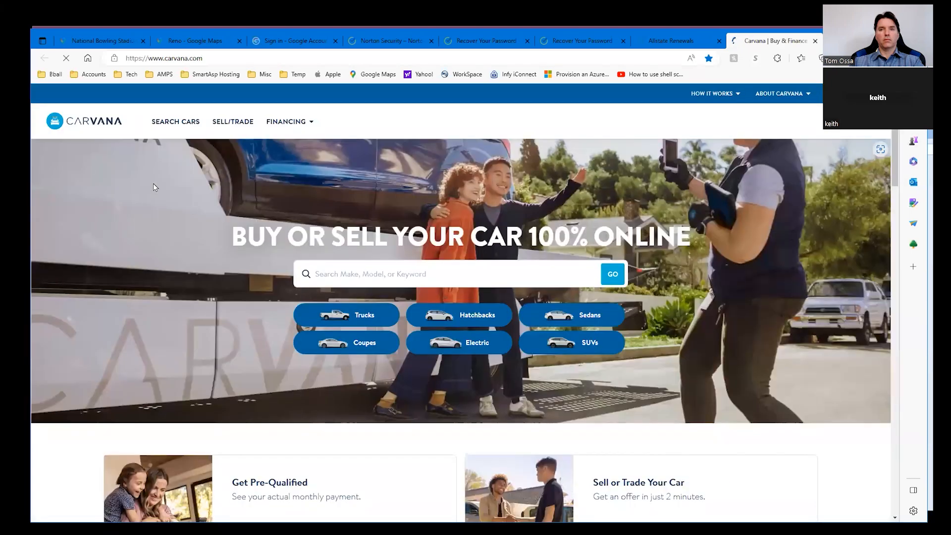
Return to the Excel workbook and enter Carmax.com in cell C3.
{"action": "key", "text": "alt+Tab"}
{"action": "left_click", "coordinate": [152, 193]}
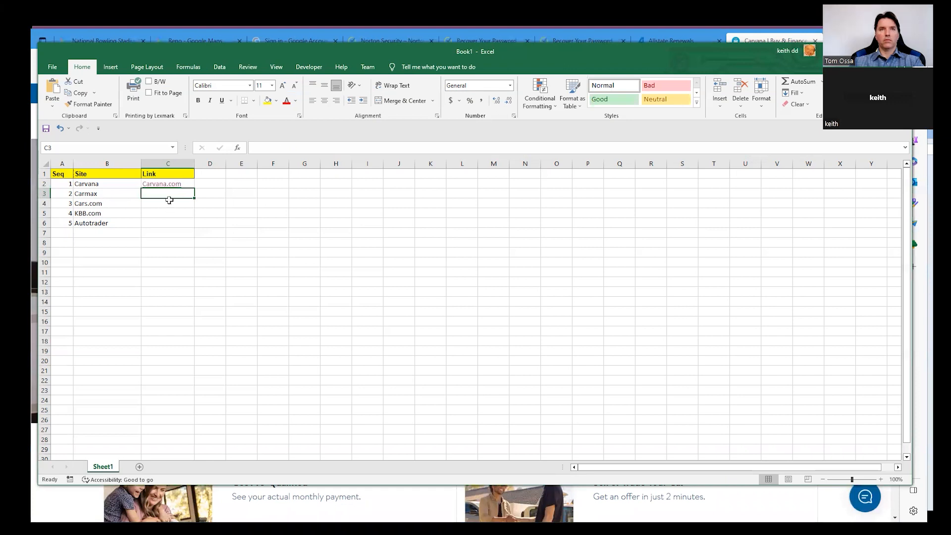
{"action": "type", "text": "Car"}
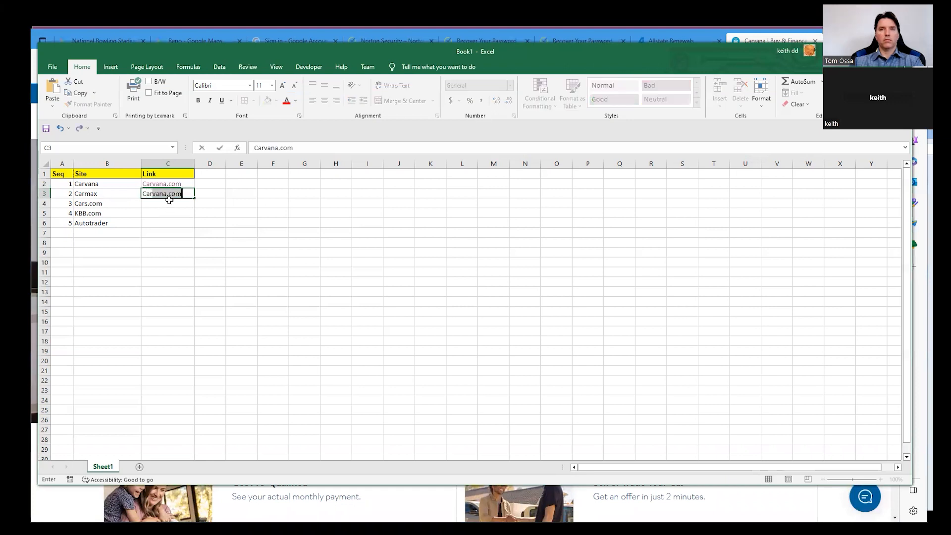
{"action": "type", "text": "max.c"}
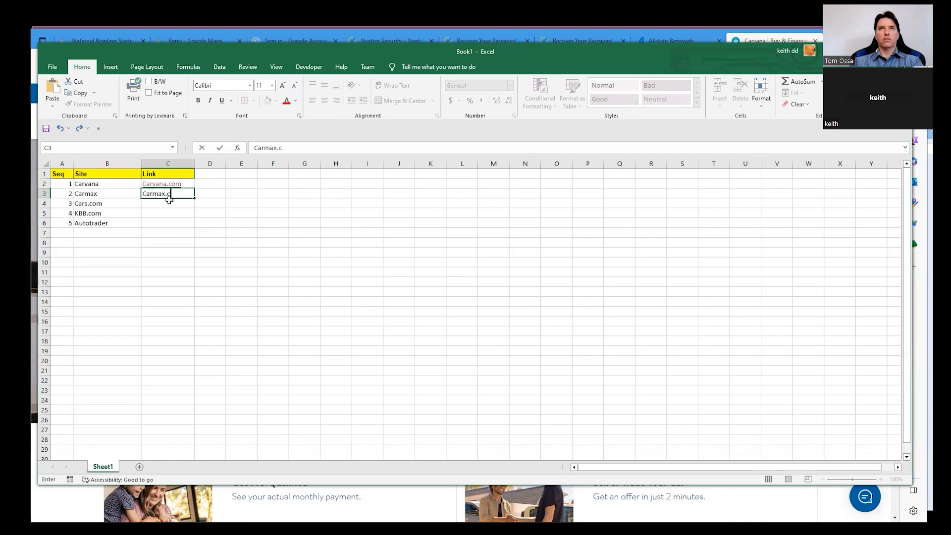
{"action": "type", "text": "om"}
{"action": "left_click", "coordinate": [159, 194]}
{"action": "left_click", "coordinate": [182, 214]}
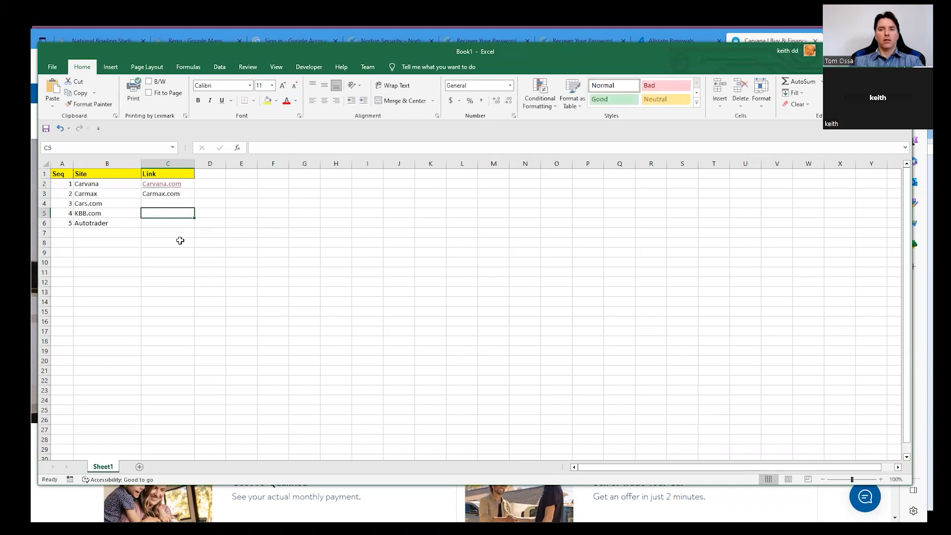
{"action": "key", "text": "Up"}
{"action": "key", "text": "Up"}
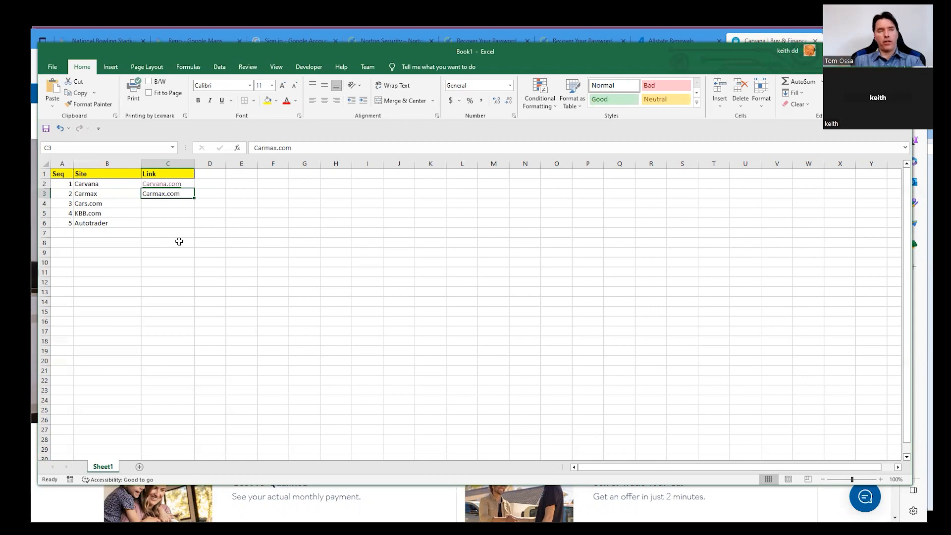
{"action": "key", "text": "ctrl"}
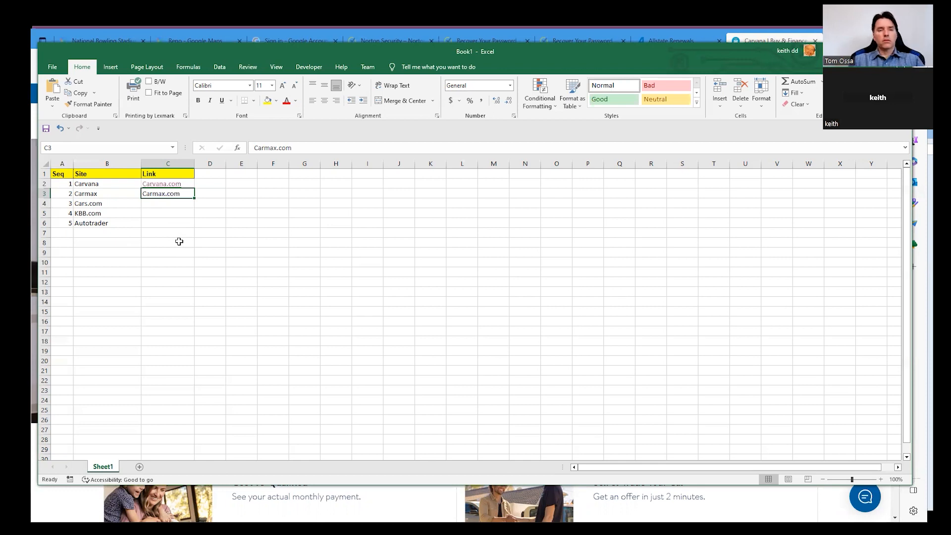
{"action": "key", "text": "ctrl+k"}
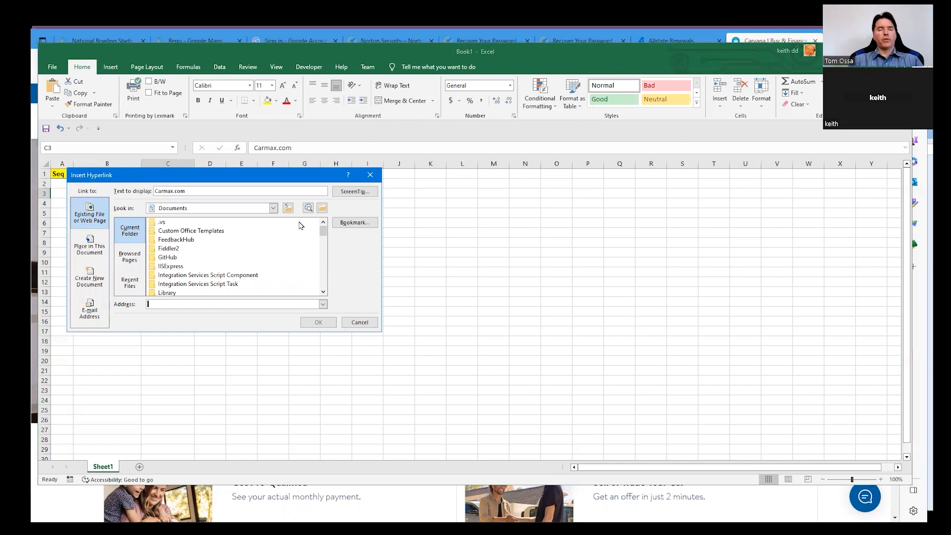
{"action": "type", "text": "carvana.com"}
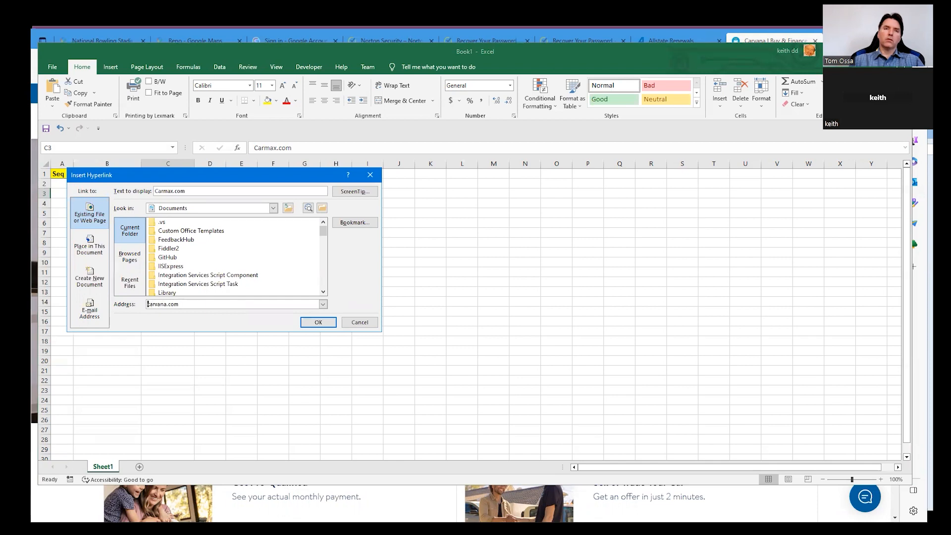
{"action": "key", "text": "Home"}
{"action": "type", "text": "www."}
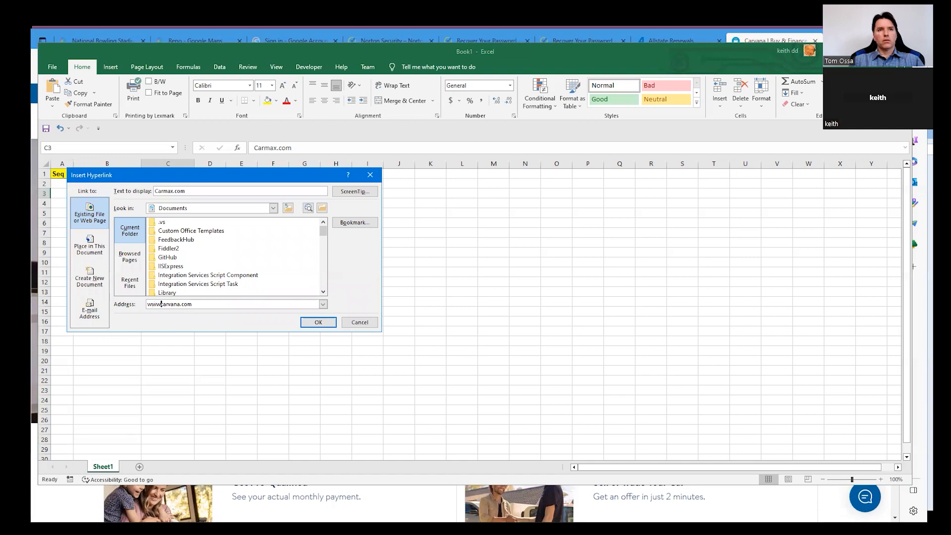
{"action": "left_click", "coordinate": [317, 322]}
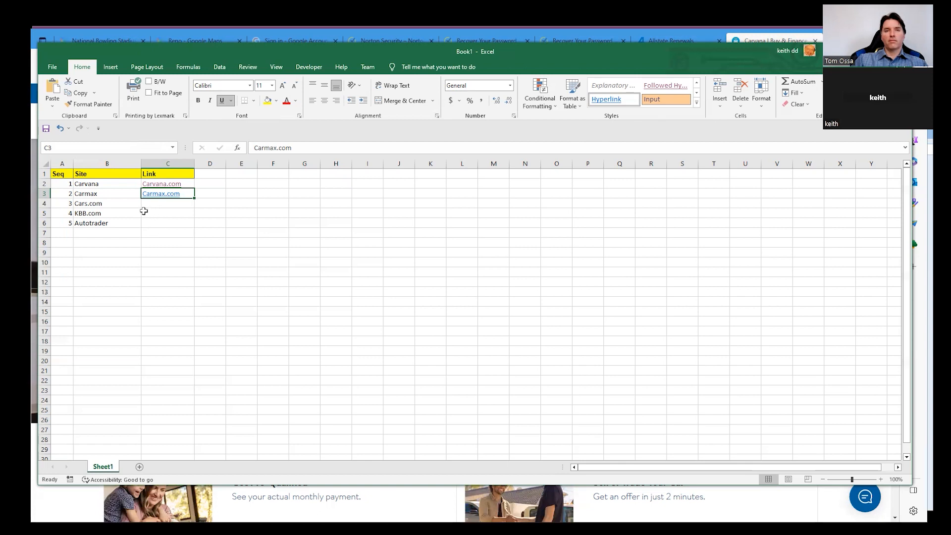
Make the Cars.com entry in cell B4 bold with a red font colour.
{"action": "right_click", "coordinate": [87, 205]}
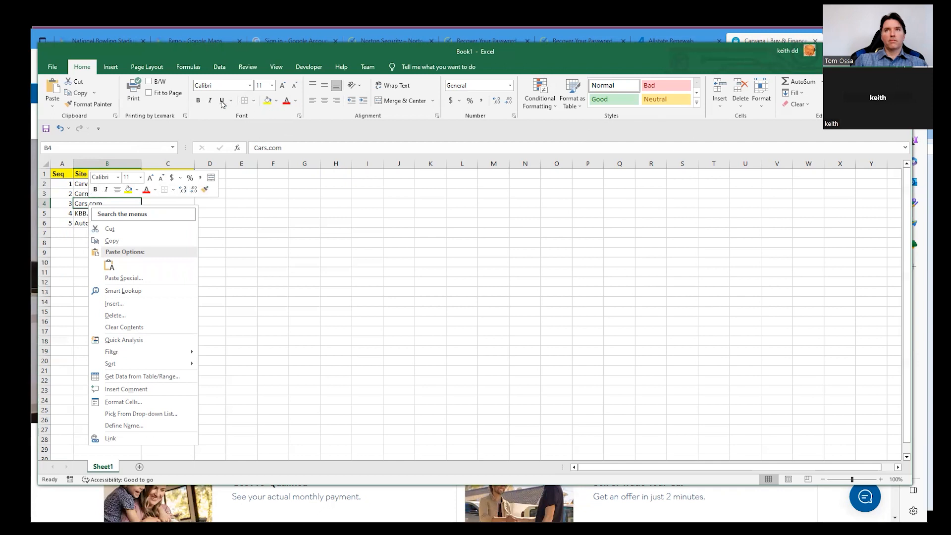
{"action": "left_click", "coordinate": [97, 190]}
{"action": "left_click", "coordinate": [146, 190]}
{"action": "left_click", "coordinate": [128, 227]}
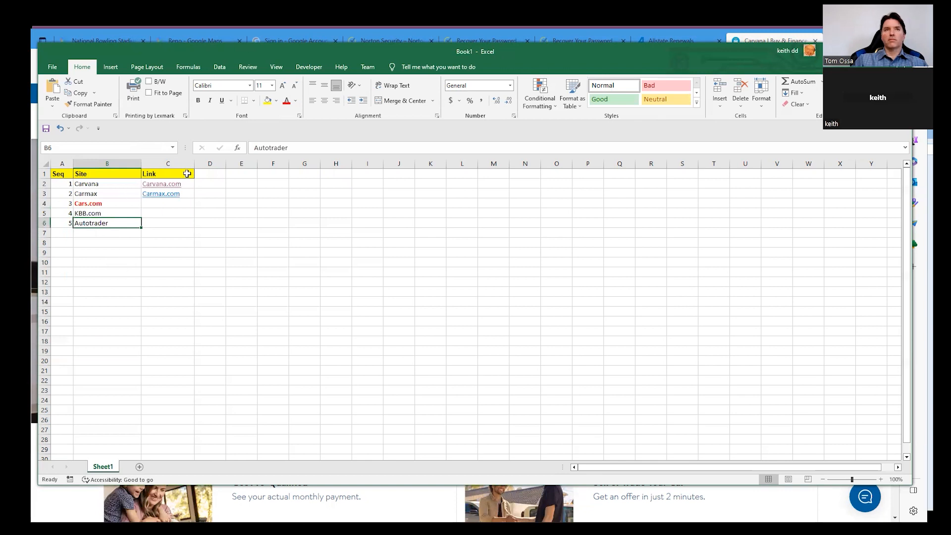
Set the font size of the Cars.com entry in B4 to 14.
{"action": "left_click", "coordinate": [84, 210]}
{"action": "left_click", "coordinate": [86, 206]}
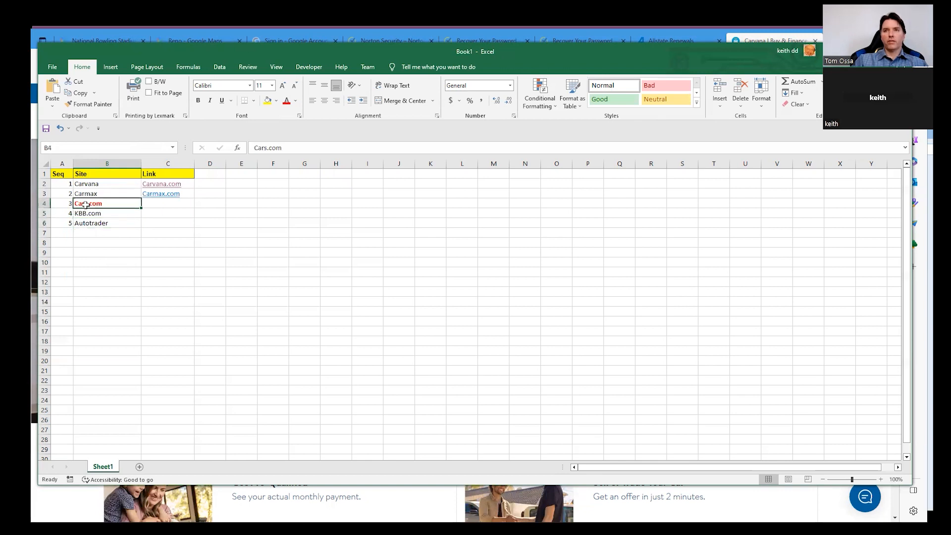
{"action": "right_click", "coordinate": [86, 207]}
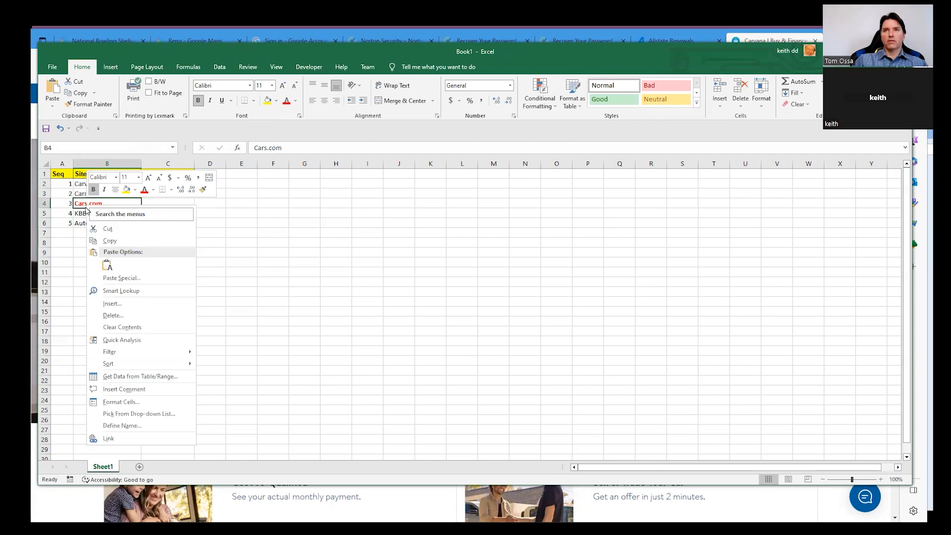
{"action": "left_click", "coordinate": [116, 177]}
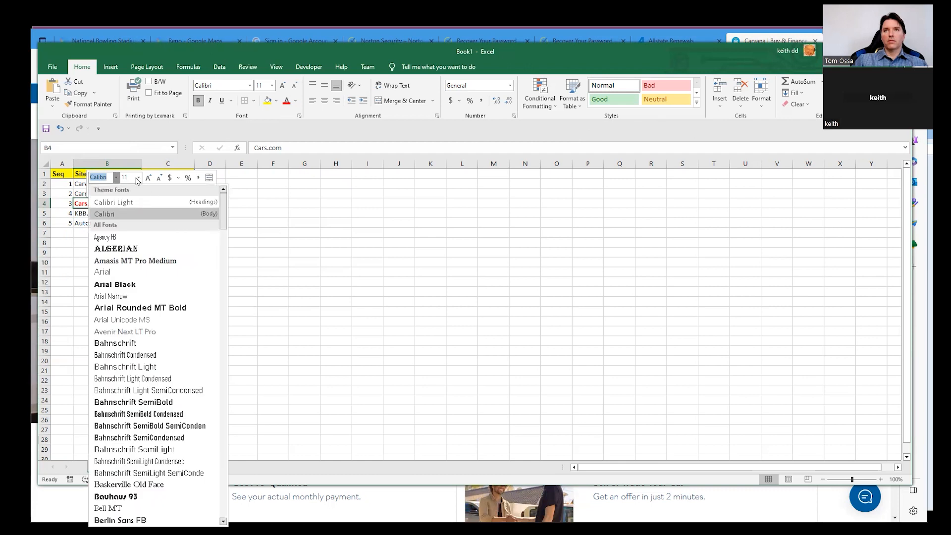
{"action": "left_click", "coordinate": [139, 178]}
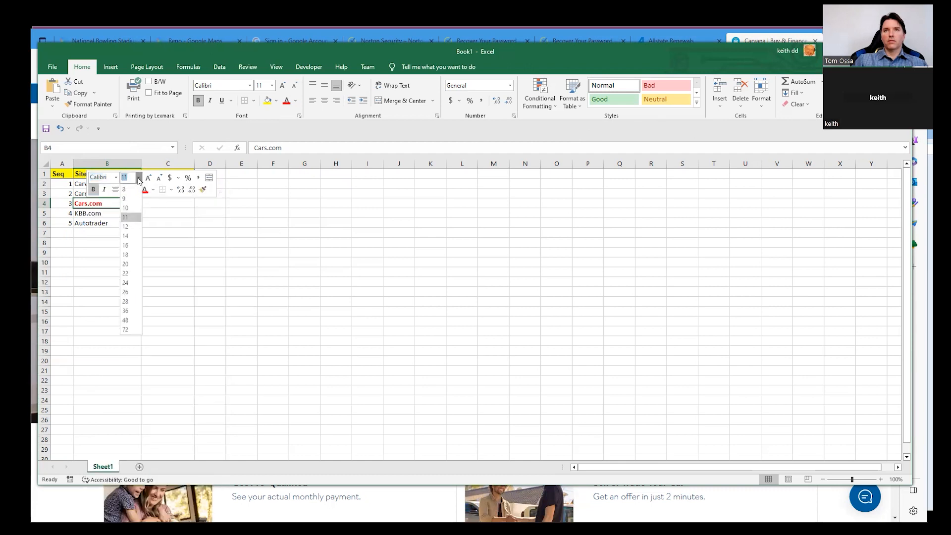
{"action": "left_click", "coordinate": [135, 228]}
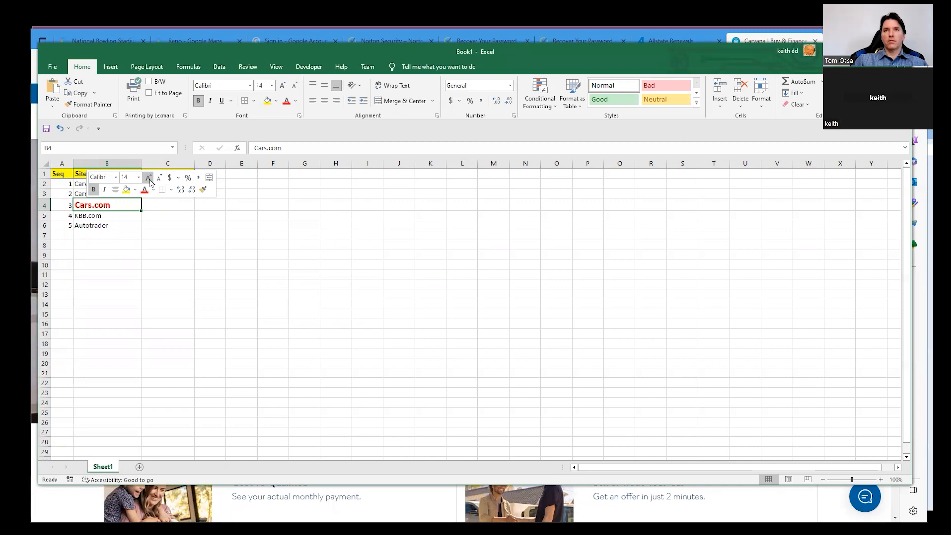
Reduce the font size of the Cars.com entry in B4 to 12.
{"action": "left_click", "coordinate": [159, 177]}
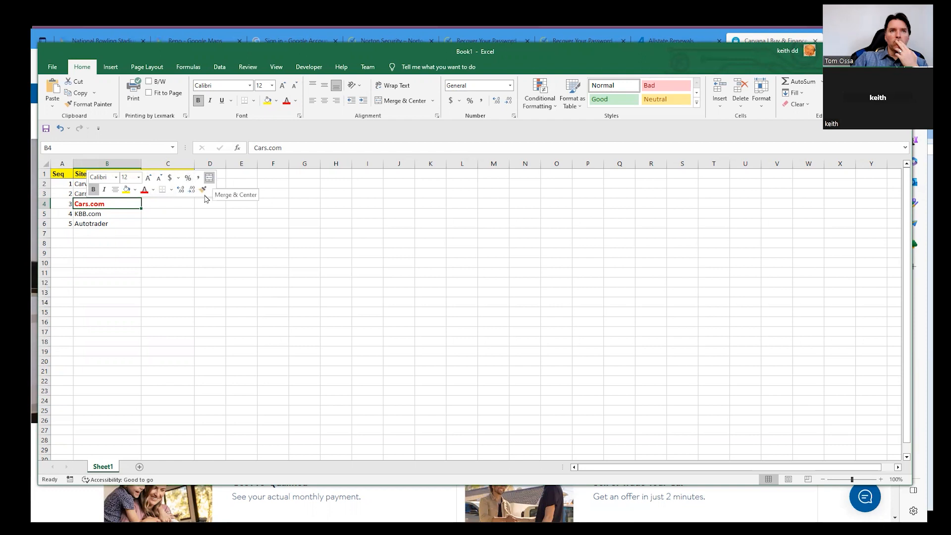
{"action": "left_click", "coordinate": [170, 219]}
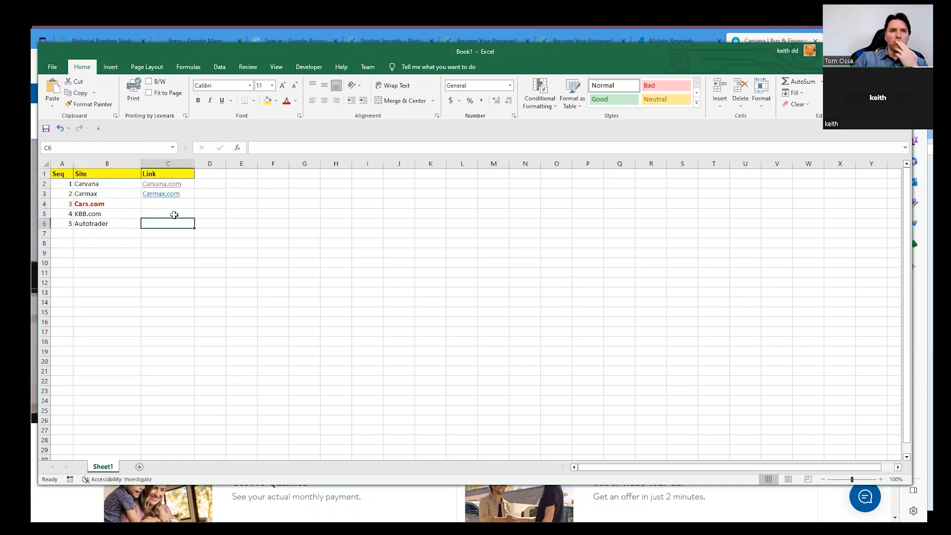
Add a Price column header in cell D1.
{"action": "left_click", "coordinate": [204, 176]}
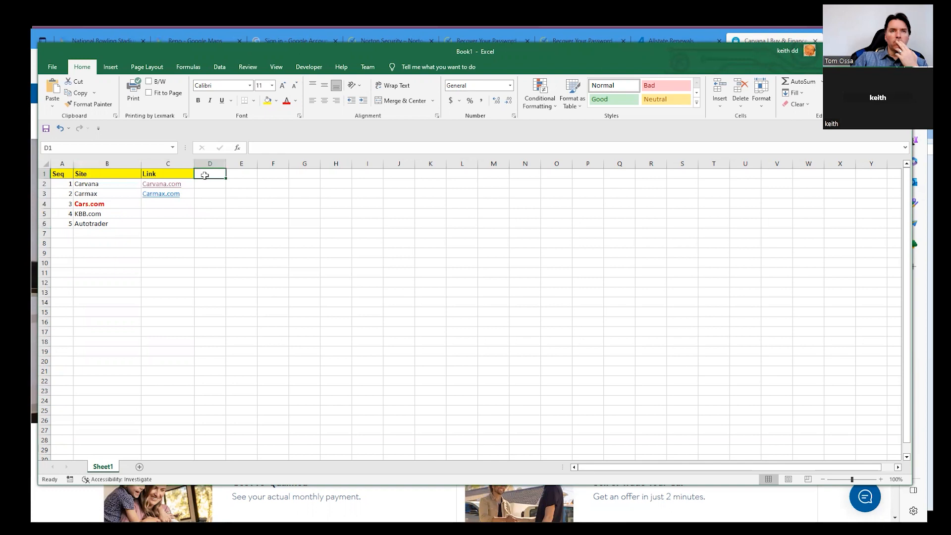
{"action": "type", "text": "Pri"}
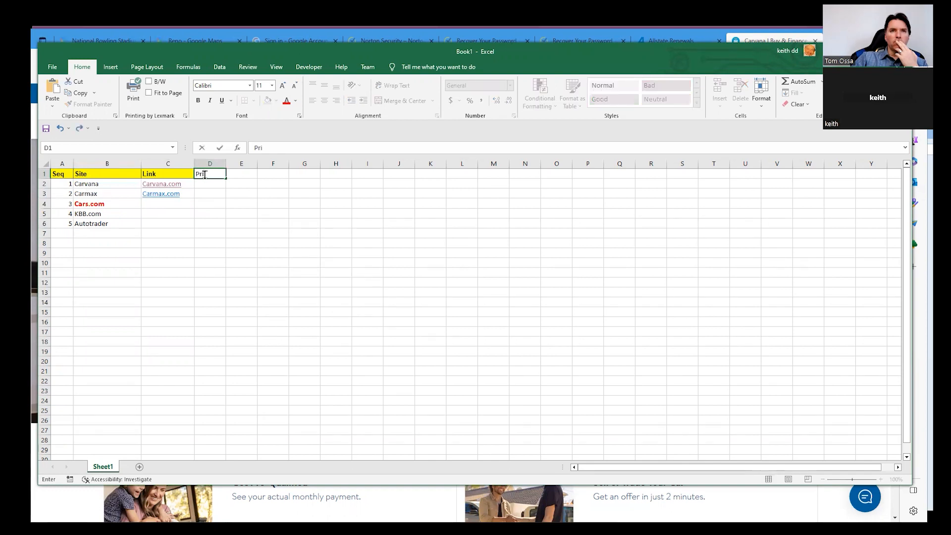
{"action": "type", "text": "ce"}
{"action": "key", "text": "Return"}
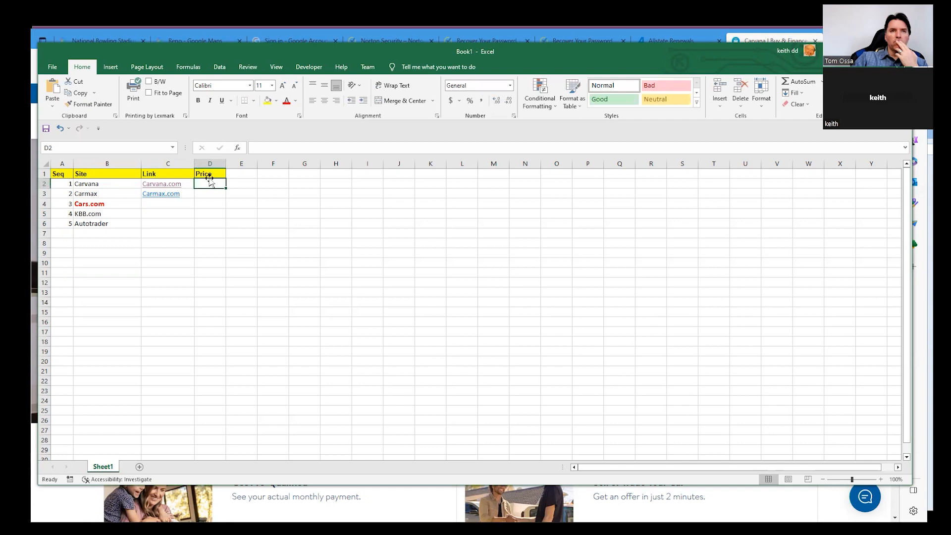
Enter 12.5 as the Carvana price in D2 and apply the dollar accounting format to it.
{"action": "type", "text": "12.5"}
{"action": "key", "text": "Tab"}
{"action": "left_click", "coordinate": [212, 185]}
{"action": "right_click", "coordinate": [213, 186]}
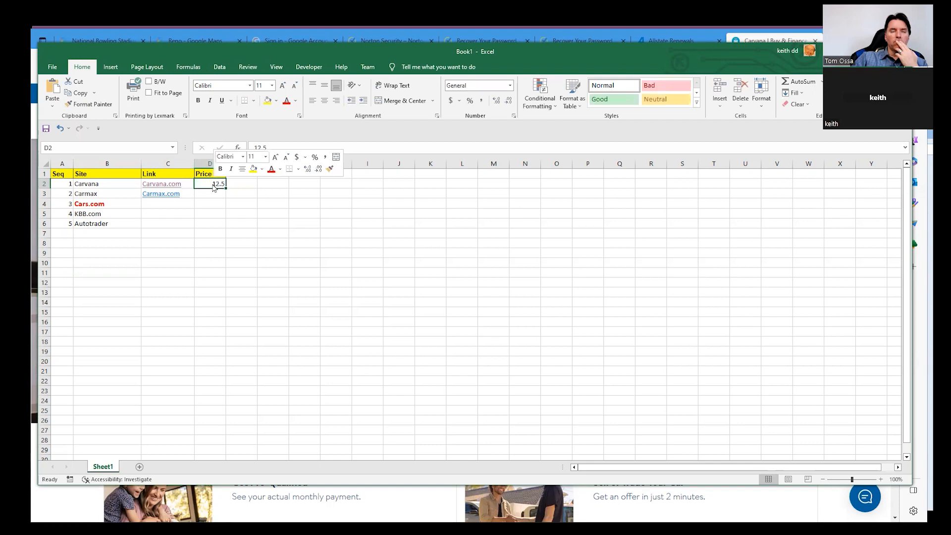
{"action": "left_click", "coordinate": [298, 157]}
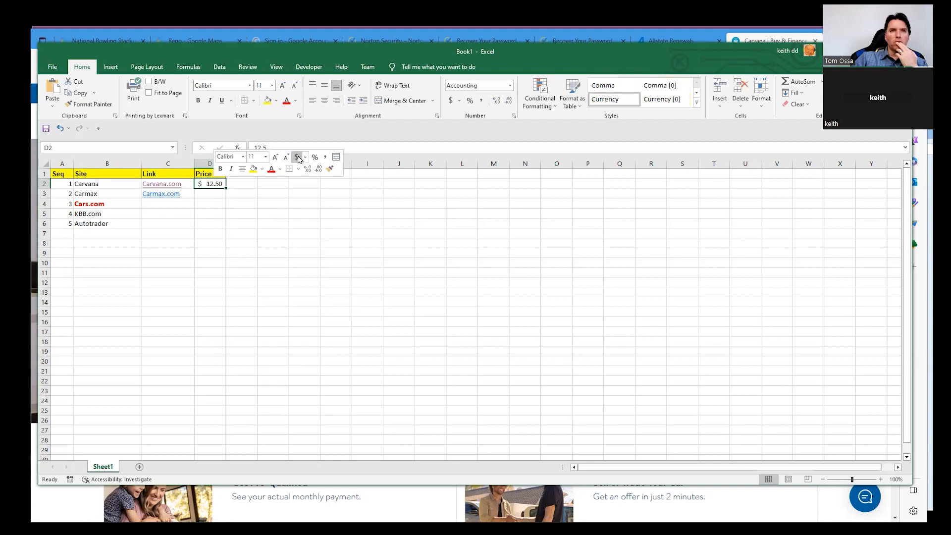
{"action": "left_click", "coordinate": [207, 196]}
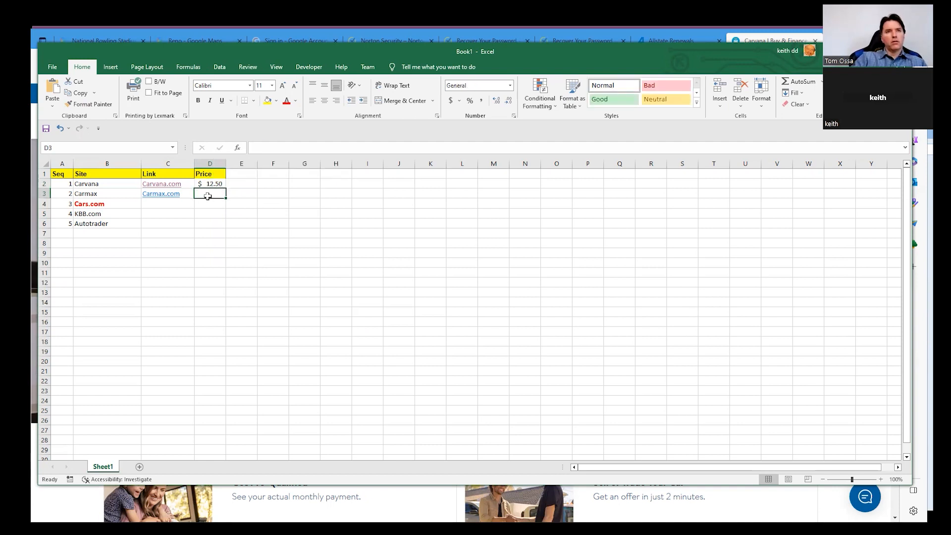
Add a tax column header in cell E1.
{"action": "left_click", "coordinate": [234, 173]}
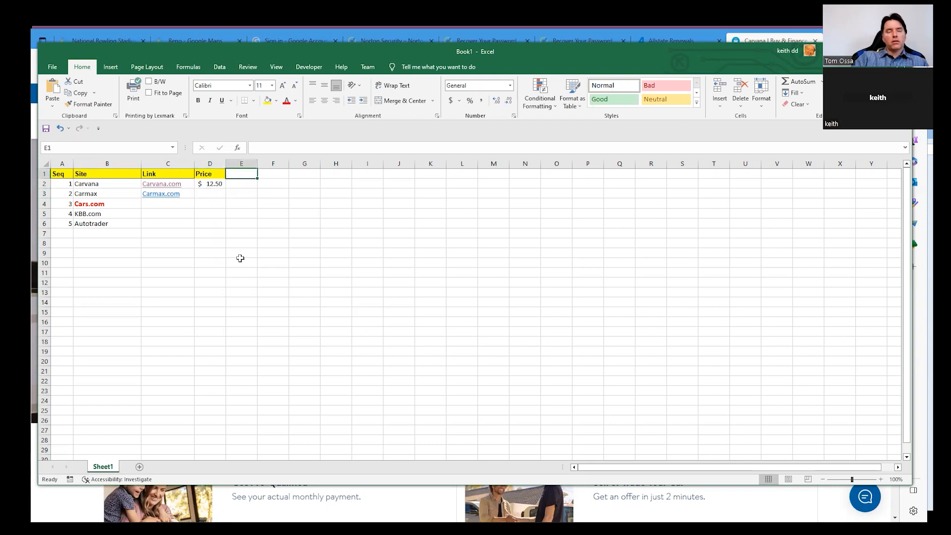
{"action": "type", "text": "tax"}
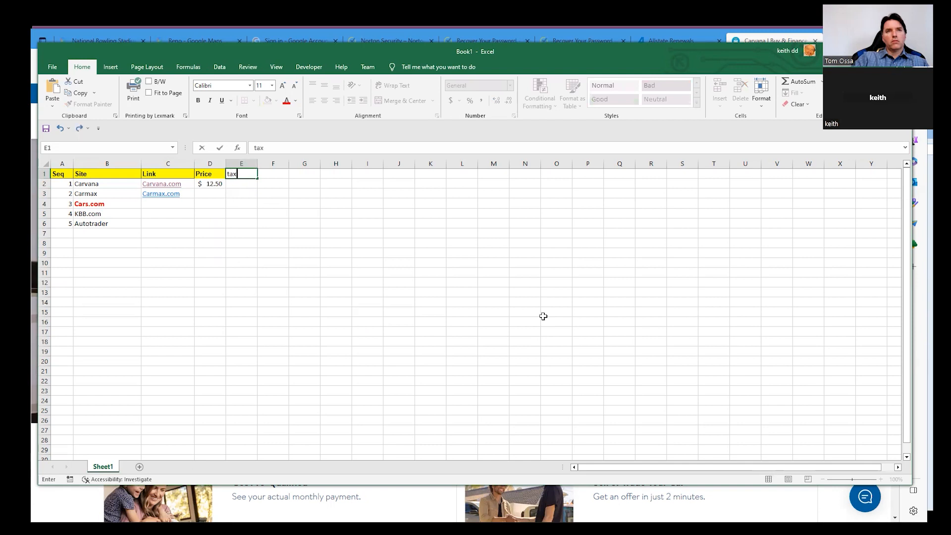
{"action": "left_click", "coordinate": [249, 181]}
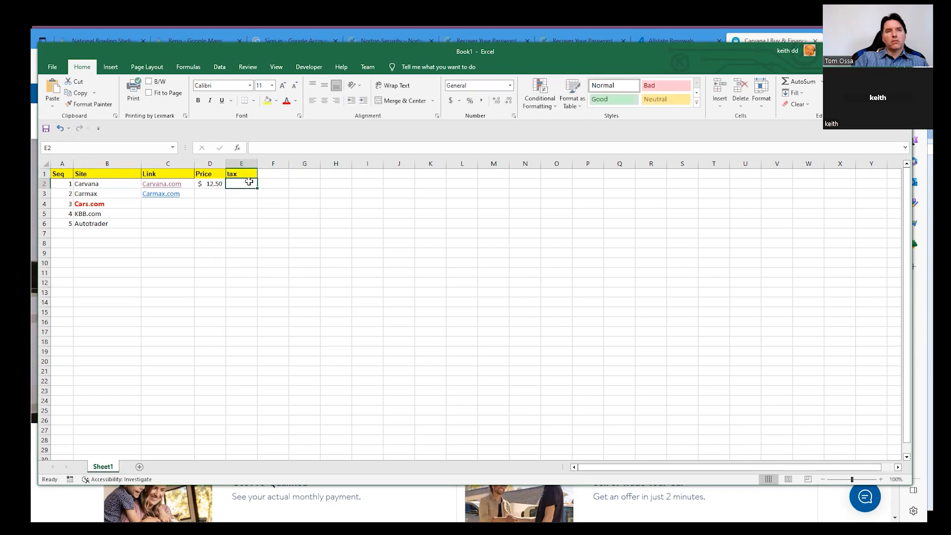
Enter 8.5 as the Carvana tax in E2 and apply the percent style to the cell.
{"action": "type", "text": "8.5"}
{"action": "key", "text": "Return"}
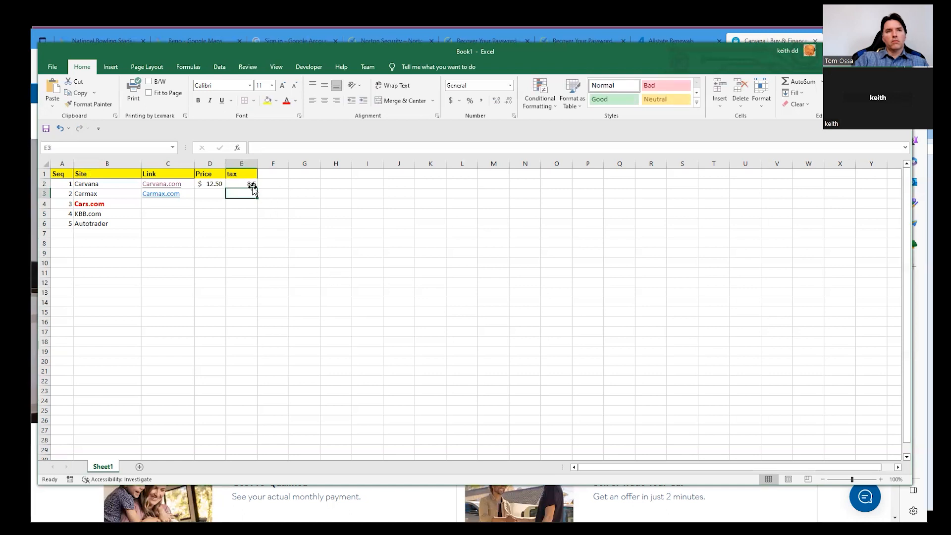
{"action": "left_click", "coordinate": [247, 183]}
{"action": "key", "text": "Delete"}
{"action": "right_click", "coordinate": [247, 183]}
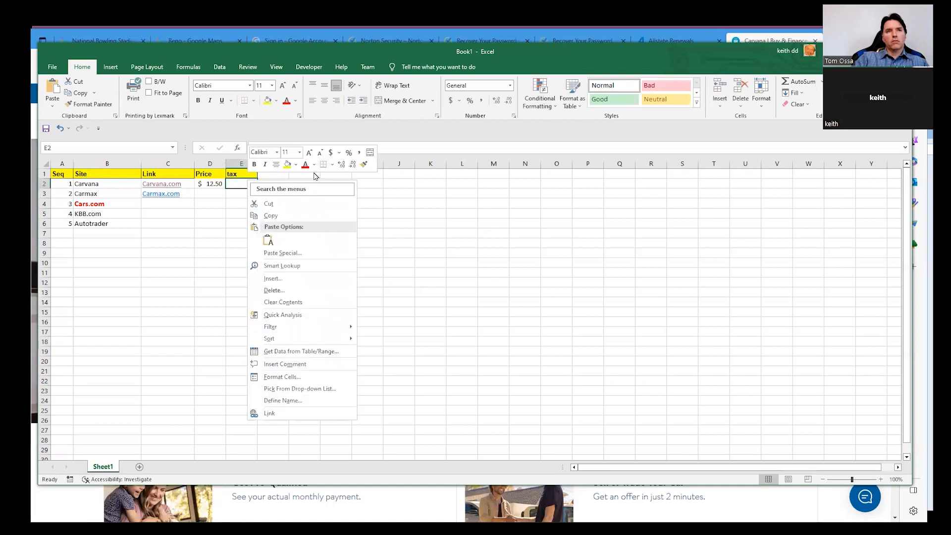
{"action": "left_click", "coordinate": [348, 152]}
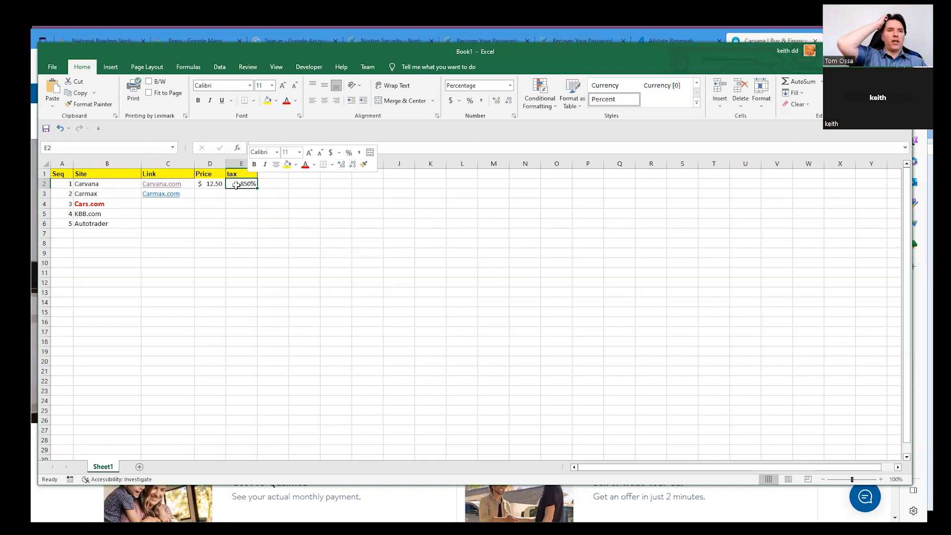
Try to correct the tax rate in E2 by editing its percentage to 0.085%.
{"action": "left_click", "coordinate": [234, 184]}
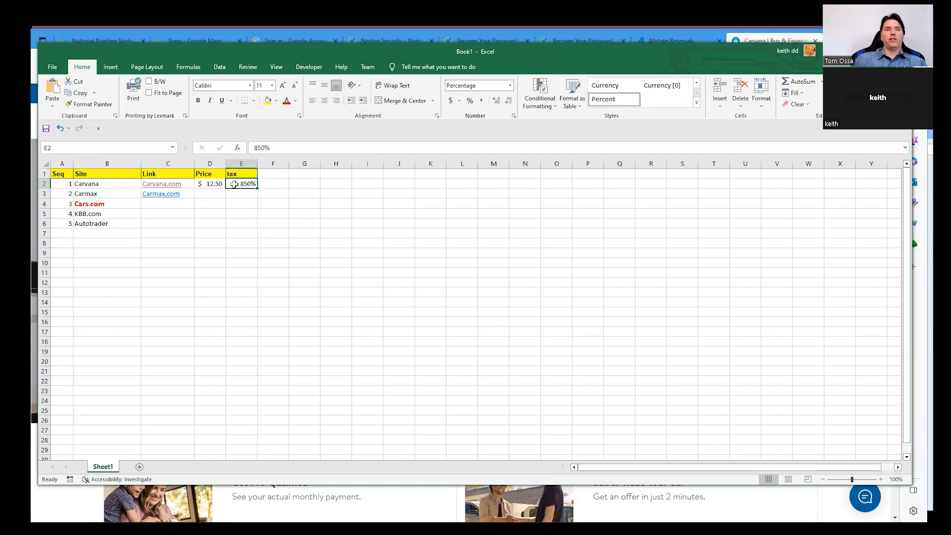
{"action": "left_click", "coordinate": [252, 147]}
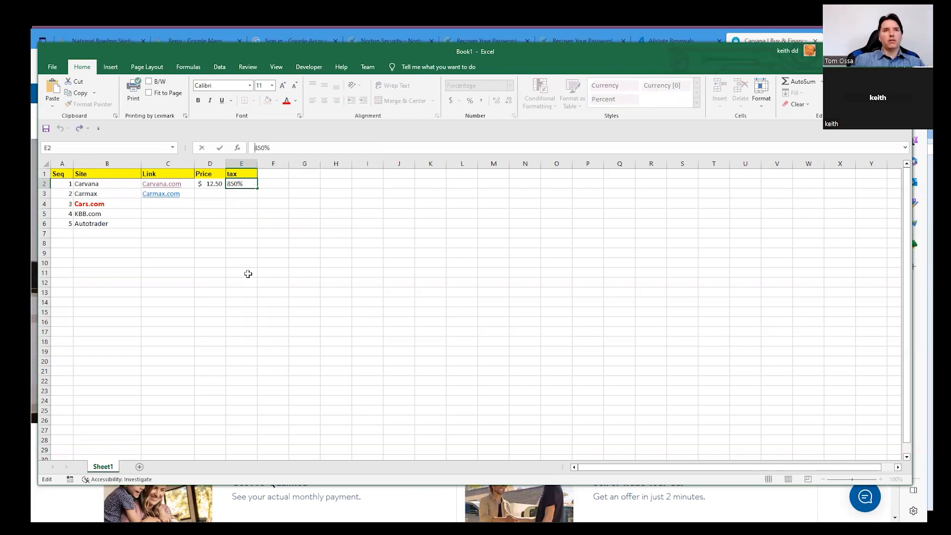
{"action": "type", "text": "0"}
{"action": "key", "text": "Return"}
{"action": "left_click", "coordinate": [241, 183]}
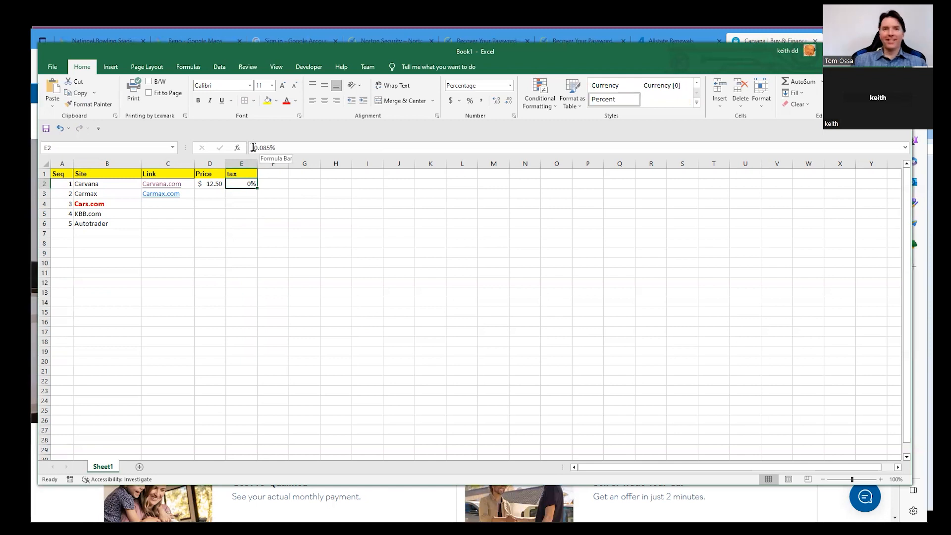
{"action": "left_click", "coordinate": [252, 147]}
{"action": "key", "text": "Delete"}
{"action": "key", "text": "Return"}
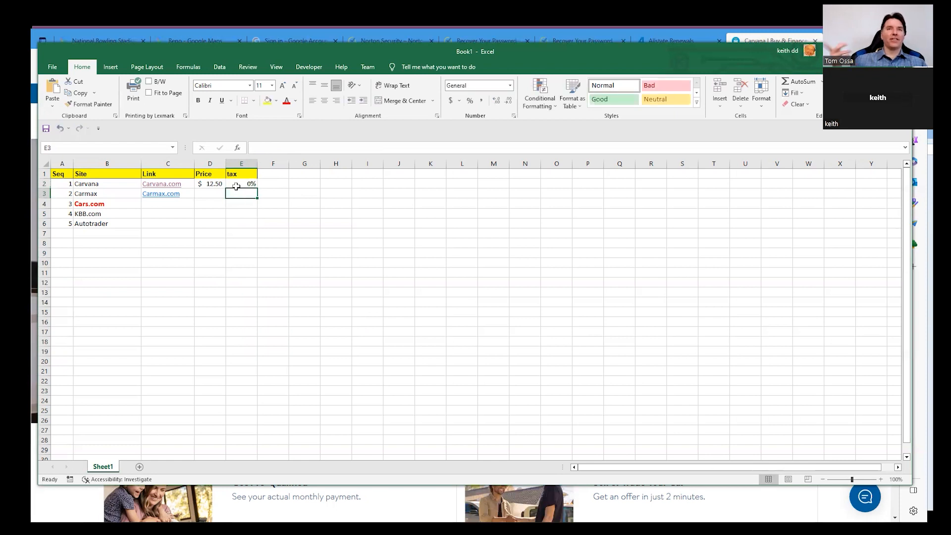
Replace the whole tax entry in E2 with .085.
{"action": "left_click", "coordinate": [236, 185]}
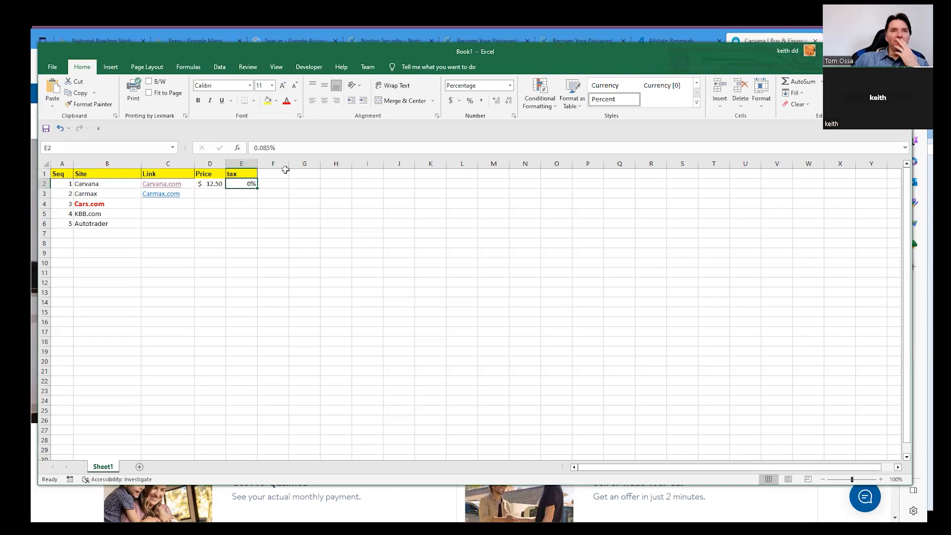
{"action": "left_click_drag", "start_coordinate": [282, 147], "coordinate": [212, 152]}
{"action": "type", "text": ".085"}
{"action": "key", "text": "Return"}
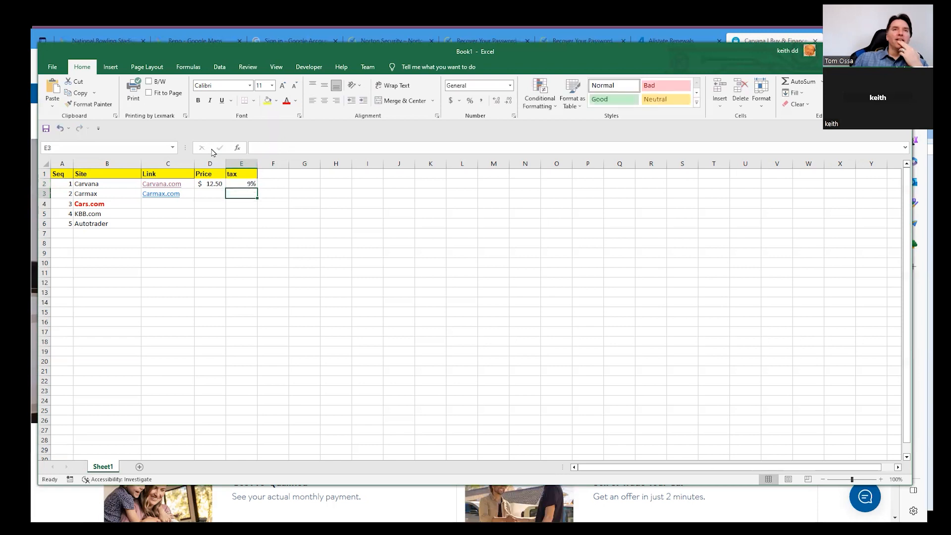
Format the tax cell E2 as a percentage with one decimal place.
{"action": "left_click", "coordinate": [239, 184]}
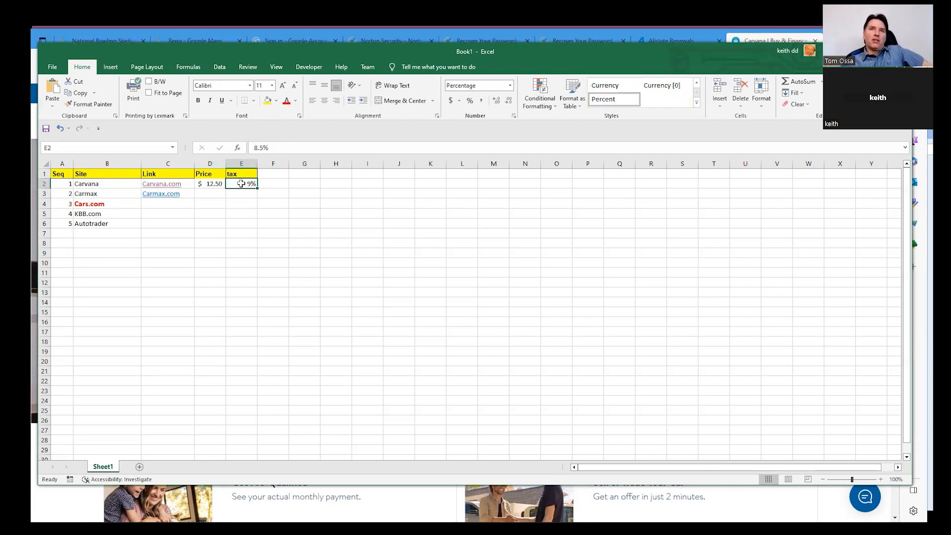
{"action": "right_click", "coordinate": [241, 186]}
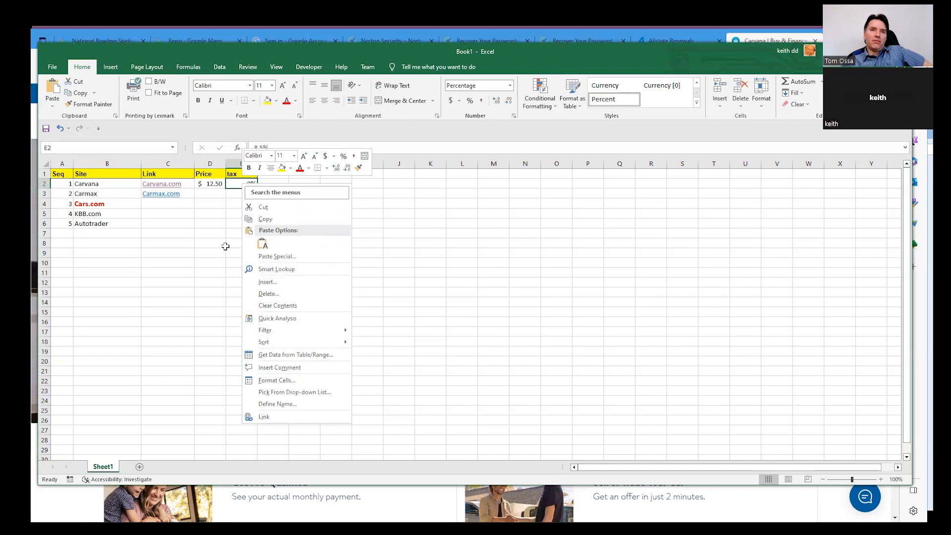
{"action": "key", "text": "Escape"}
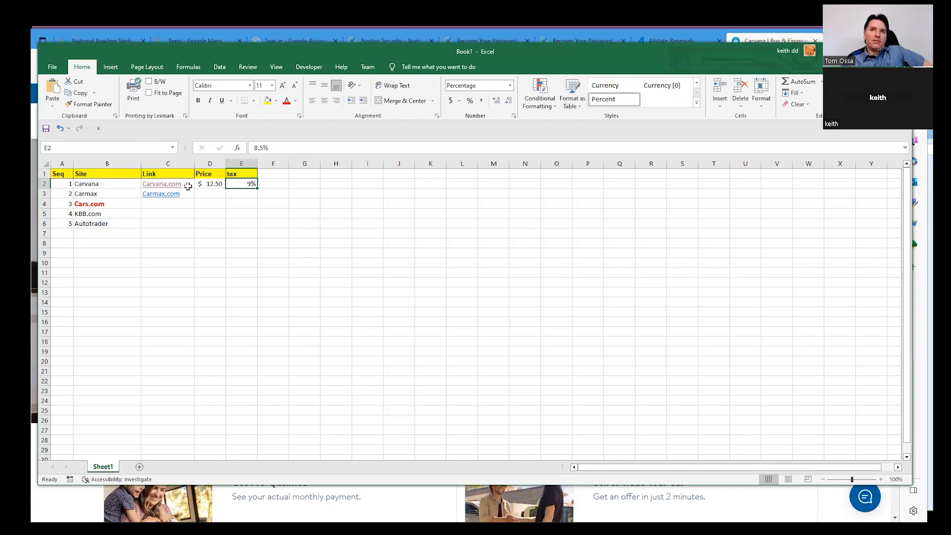
{"action": "right_click", "coordinate": [237, 183]}
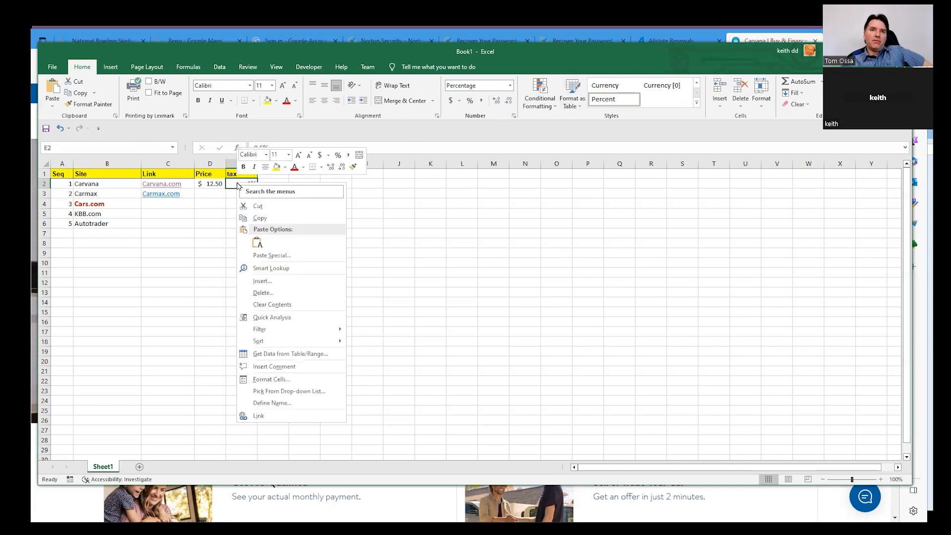
{"action": "left_click", "coordinate": [296, 380]}
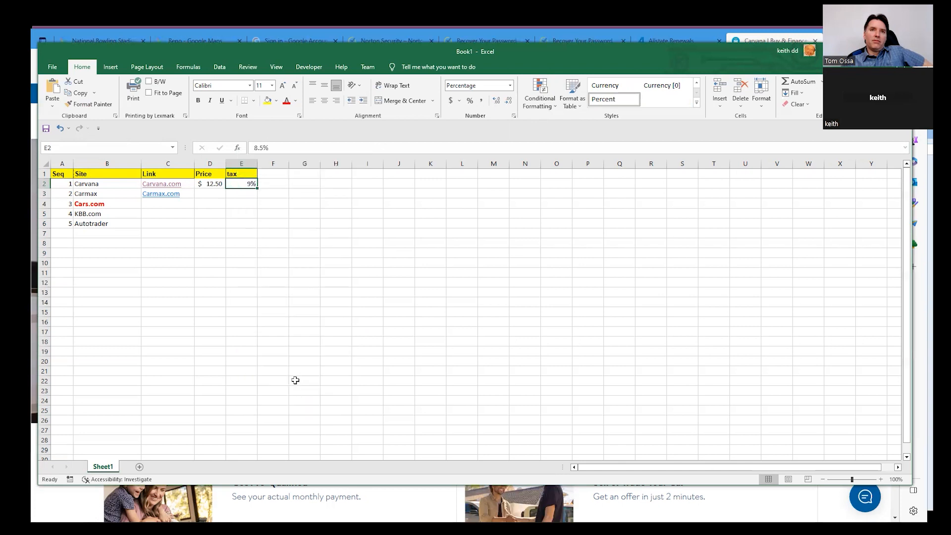
{"action": "left_click", "coordinate": [184, 306]}
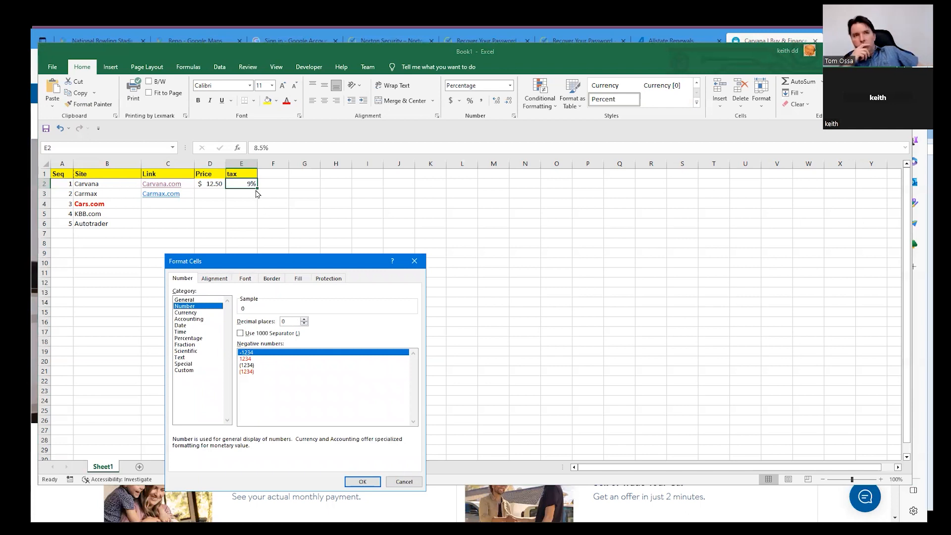
{"action": "left_click", "coordinate": [305, 319]}
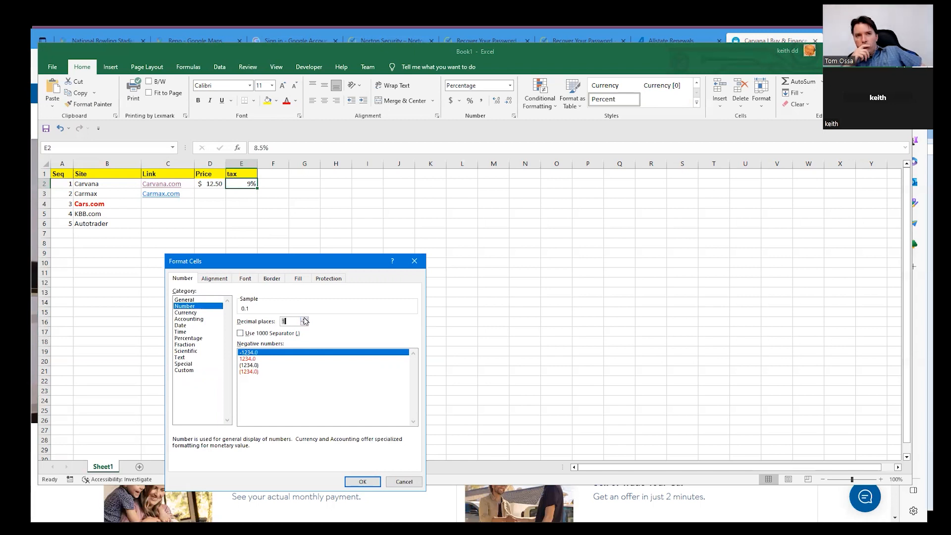
{"action": "left_click", "coordinate": [363, 481]}
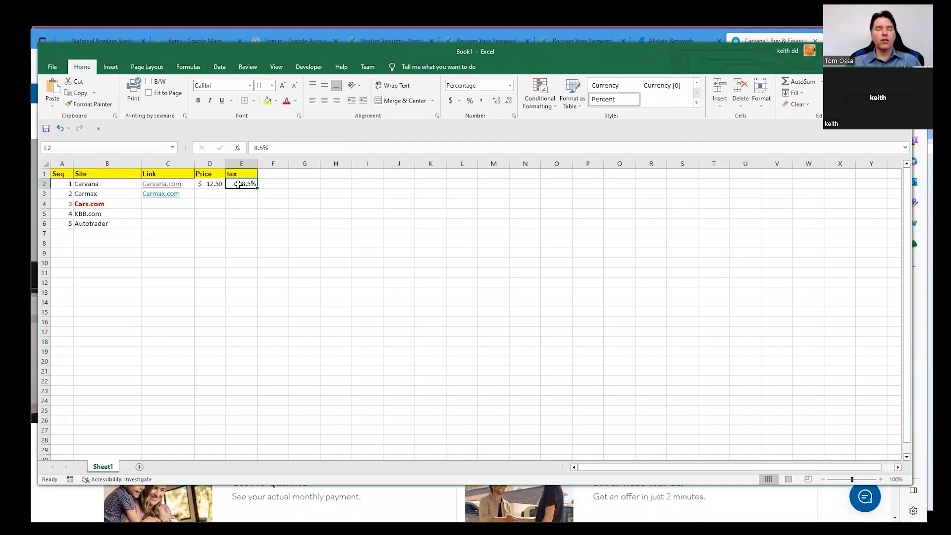
{"action": "right_click", "coordinate": [239, 185]}
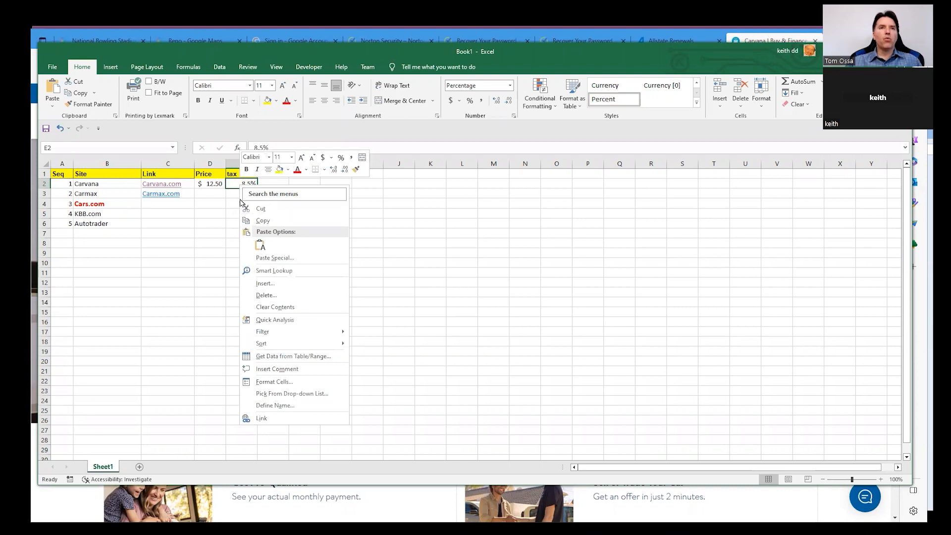
{"action": "left_click", "coordinate": [230, 193]}
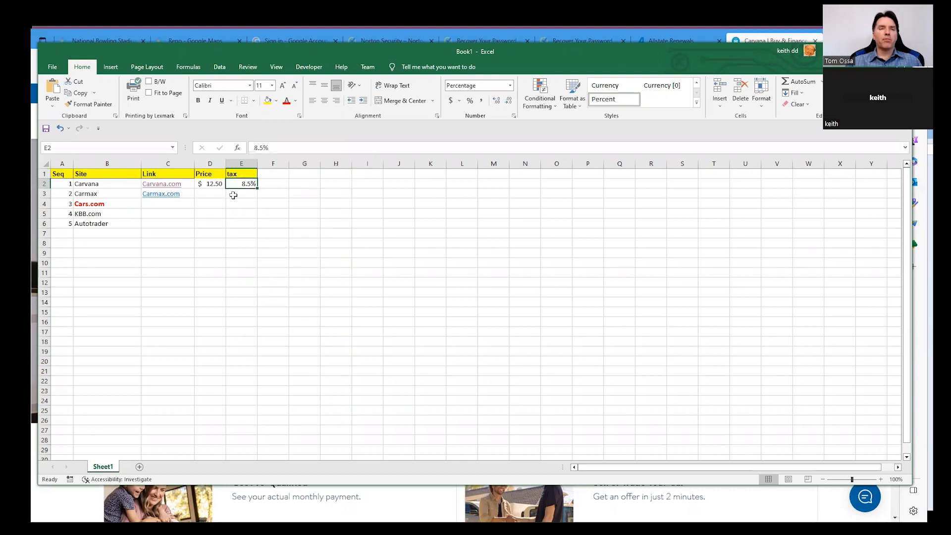
Add a Total column header in cell F1.
{"action": "left_click", "coordinate": [263, 183]}
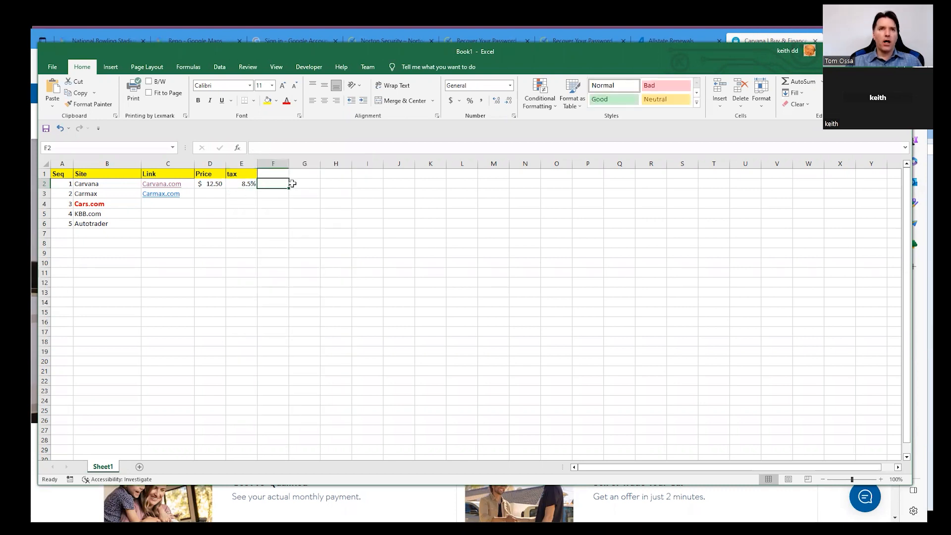
{"action": "left_click", "coordinate": [274, 174]}
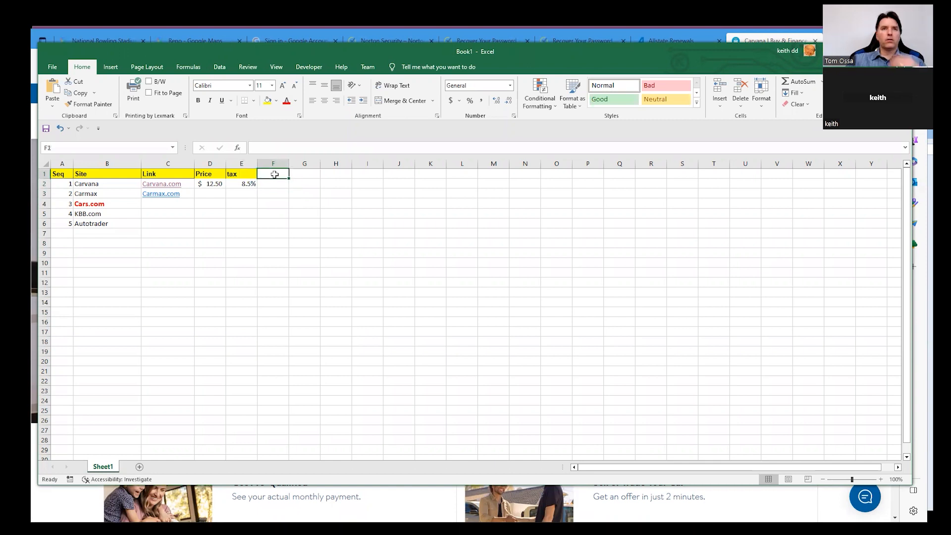
{"action": "type", "text": "Total"}
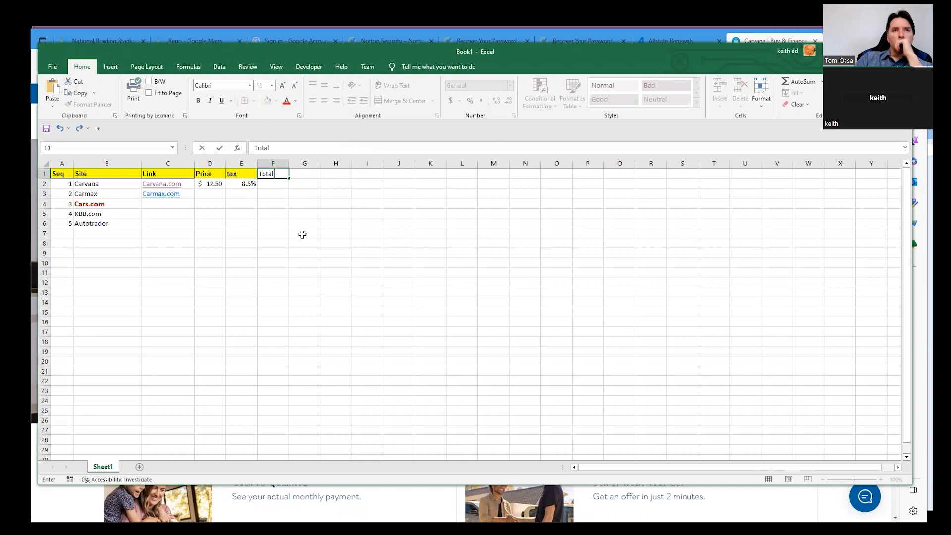
{"action": "key", "text": "Tab"}
Enter the formula =D2+(D2*E2) in F2 to calculate the Carvana total from its price and tax rate.
{"action": "left_click", "coordinate": [274, 183]}
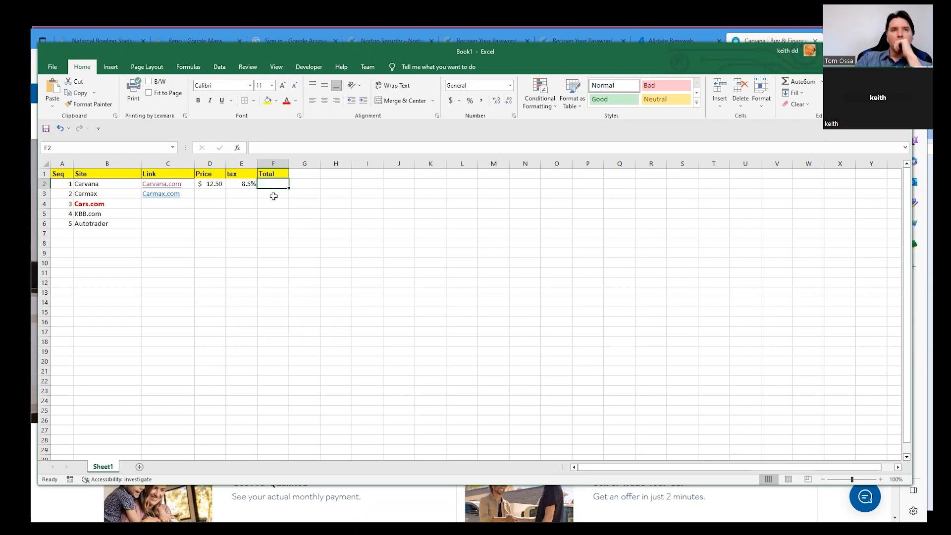
{"action": "type", "text": "="}
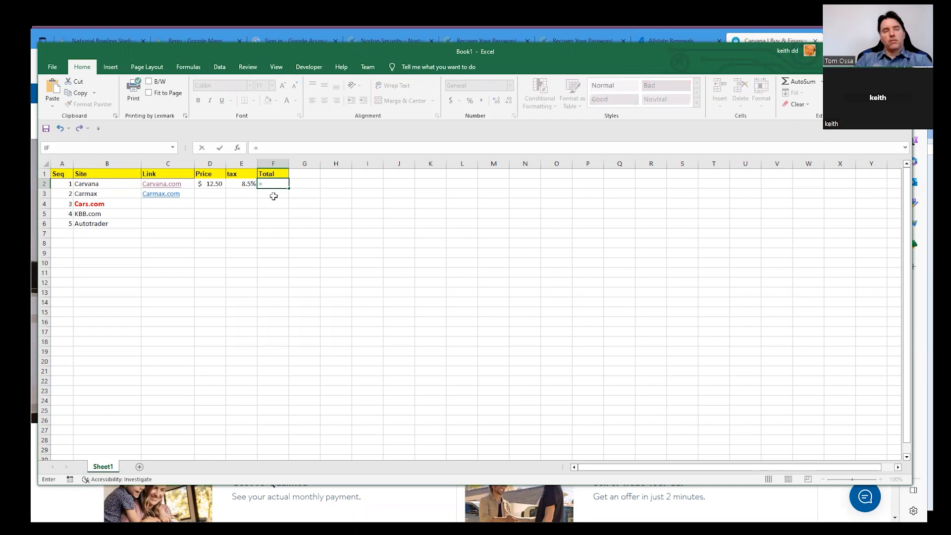
{"action": "left_click", "coordinate": [218, 185]}
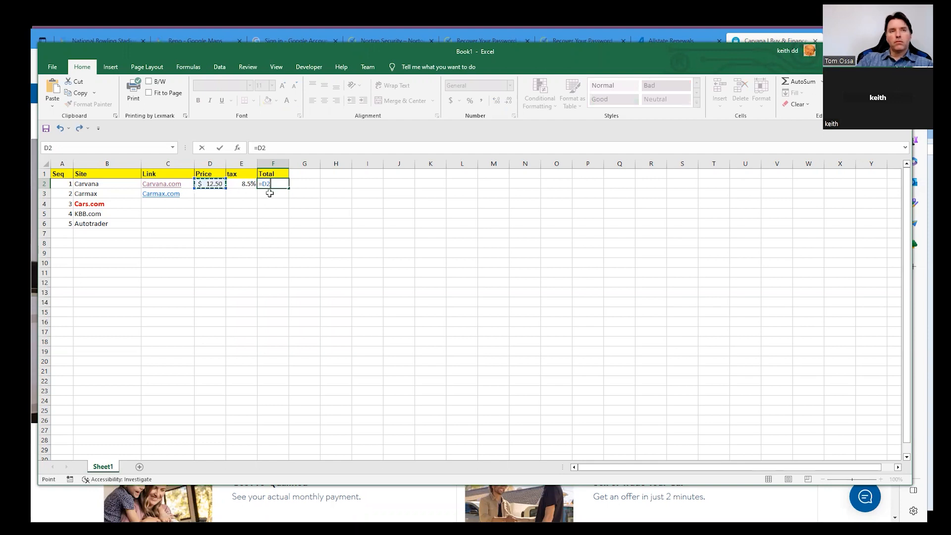
{"action": "key", "text": "BackSpace"}
{"action": "key", "text": "BackSpace"}
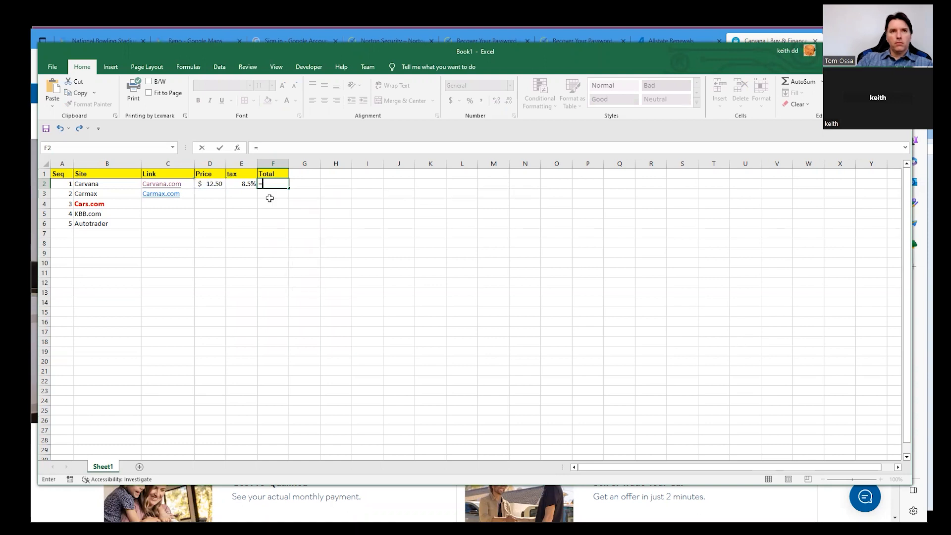
{"action": "type", "text": "d2+"}
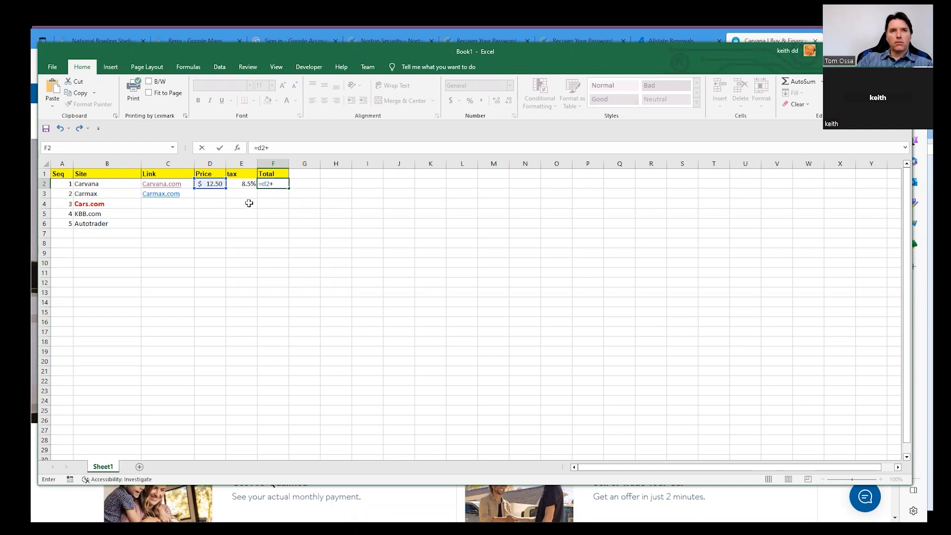
{"action": "left_click", "coordinate": [208, 183]}
{"action": "type", "text": "*"}
{"action": "left_click", "coordinate": [244, 183]}
{"action": "type", "text": ")"}
{"action": "left_click", "coordinate": [267, 184]}
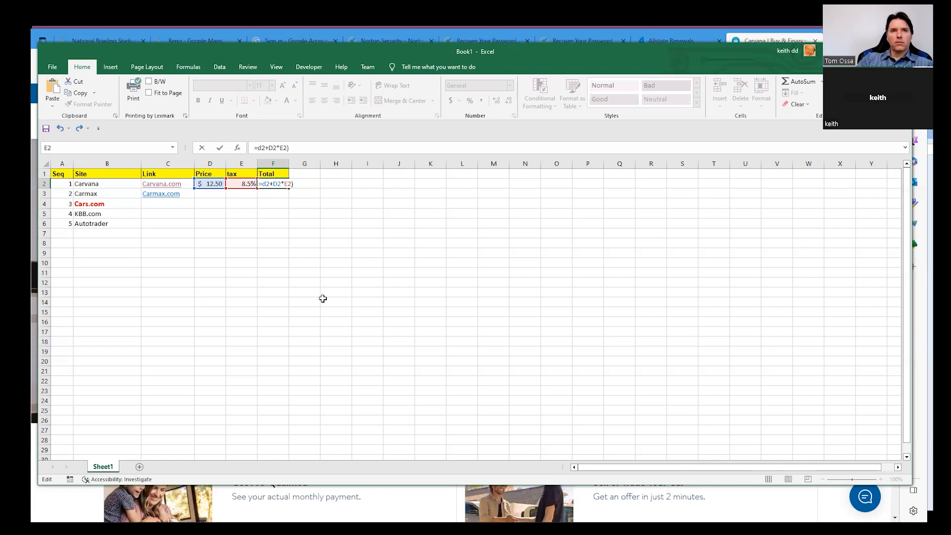
{"action": "type", "text": "("}
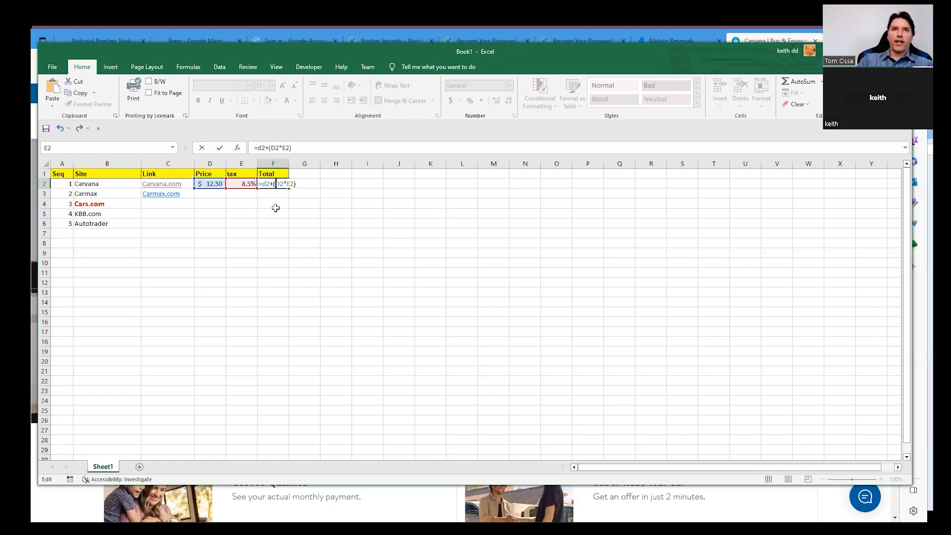
{"action": "key", "text": "Return"}
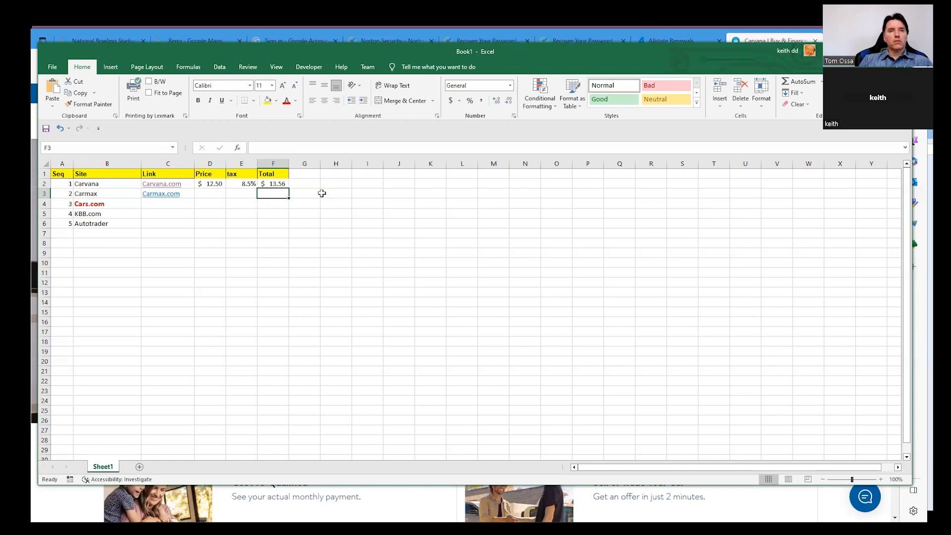
Calculate the Carvana tax amount in G2 with the formula =D2*E2.
{"action": "left_click", "coordinate": [304, 184]}
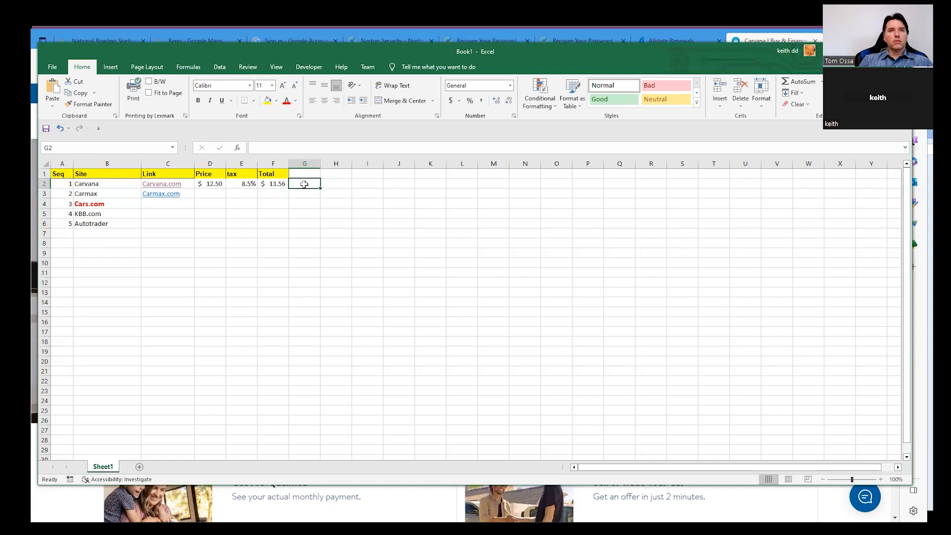
{"action": "type", "text": "="}
{"action": "left_click", "coordinate": [211, 183]}
{"action": "type", "text": "*"}
{"action": "left_click", "coordinate": [239, 186]}
{"action": "key", "text": "Return"}
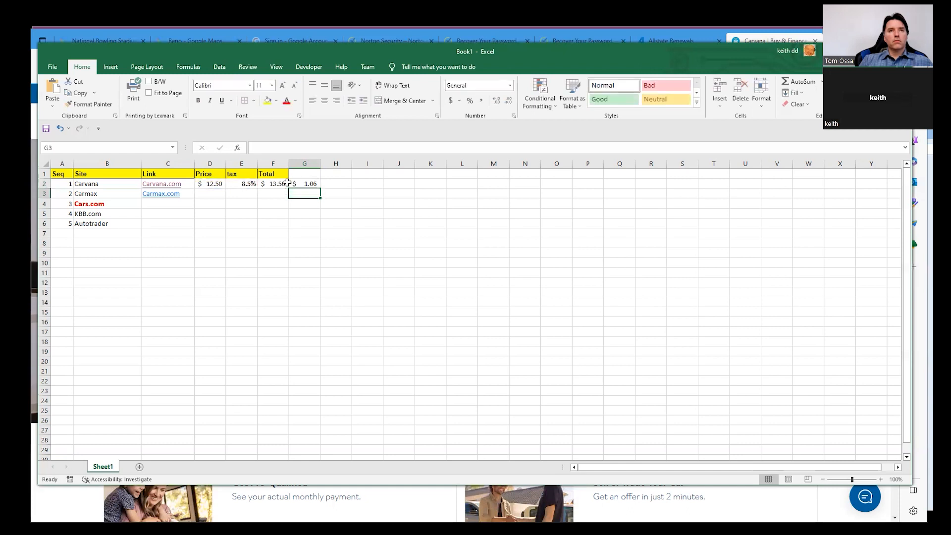
Add the column header Tax in cell G1 above the calculated tax amount.
{"action": "left_click", "coordinate": [304, 174]}
{"action": "type", "text": "T"}
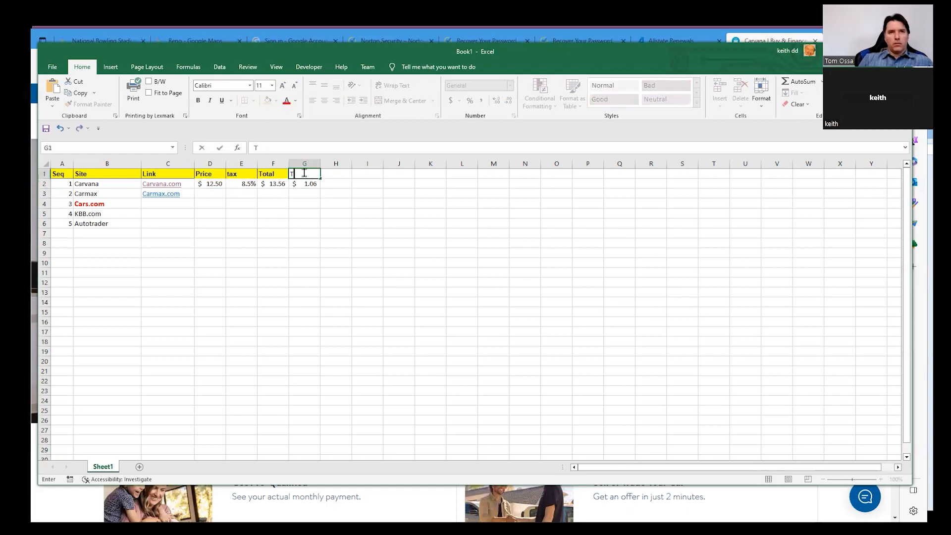
{"action": "type", "text": "ax"}
{"action": "key", "text": "Return"}
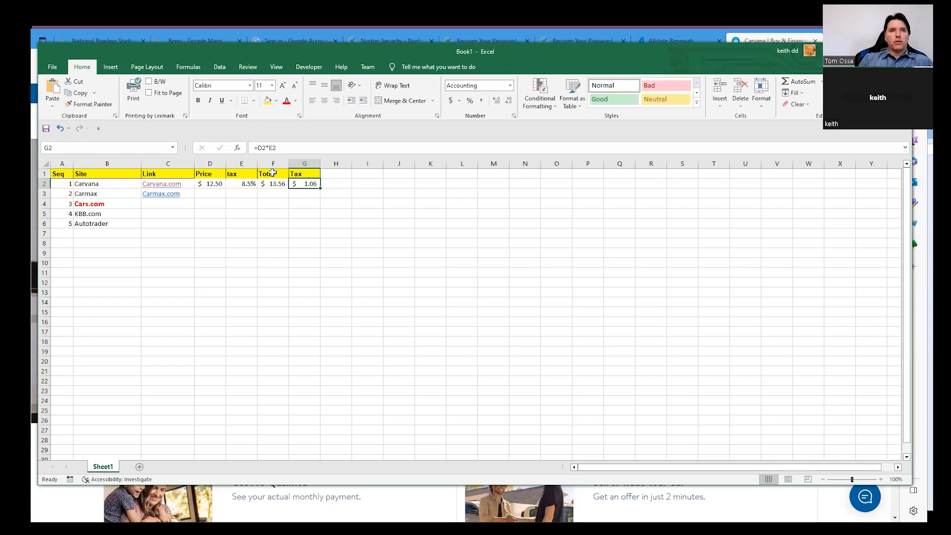
Cut the whole Tax column G and insert it before the Total column F.
{"action": "left_click", "coordinate": [309, 171]}
{"action": "left_click", "coordinate": [309, 163]}
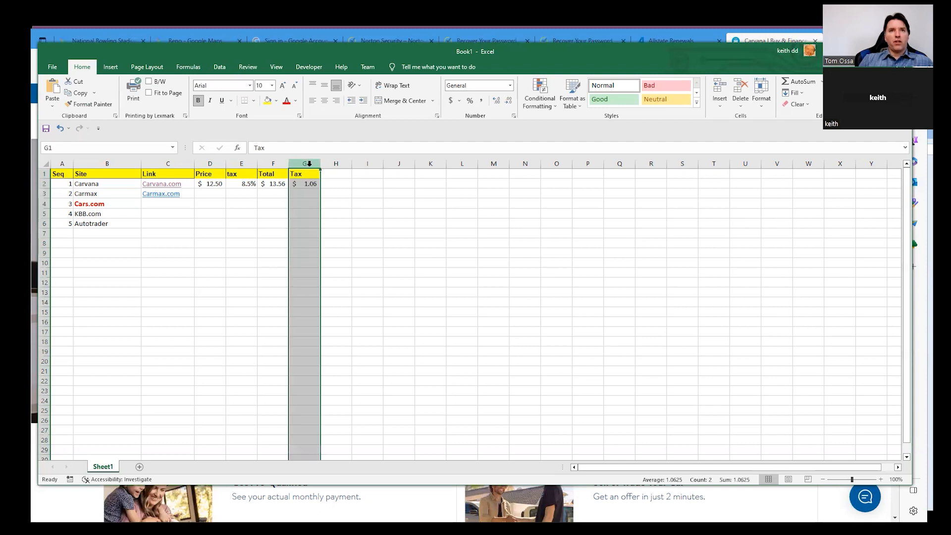
{"action": "key", "text": "ctrl+c"}
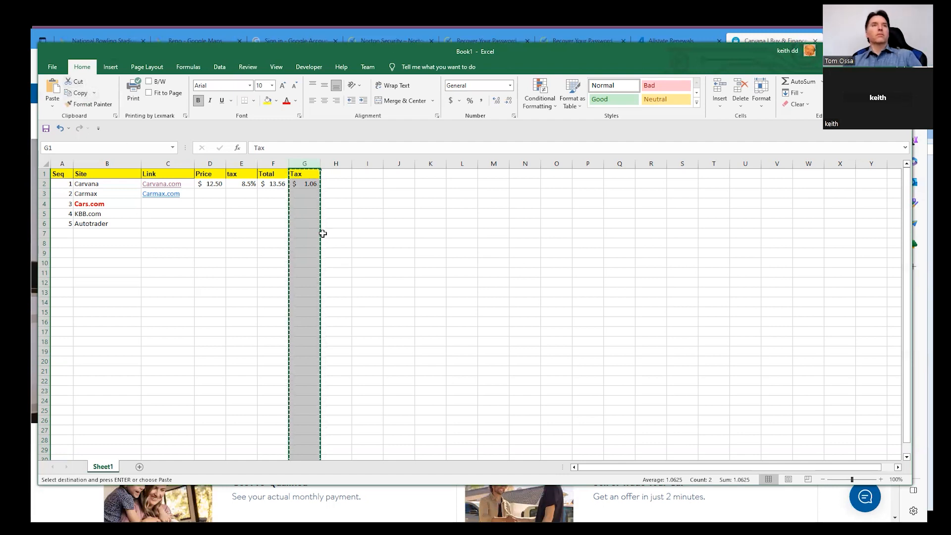
{"action": "right_click", "coordinate": [305, 215]}
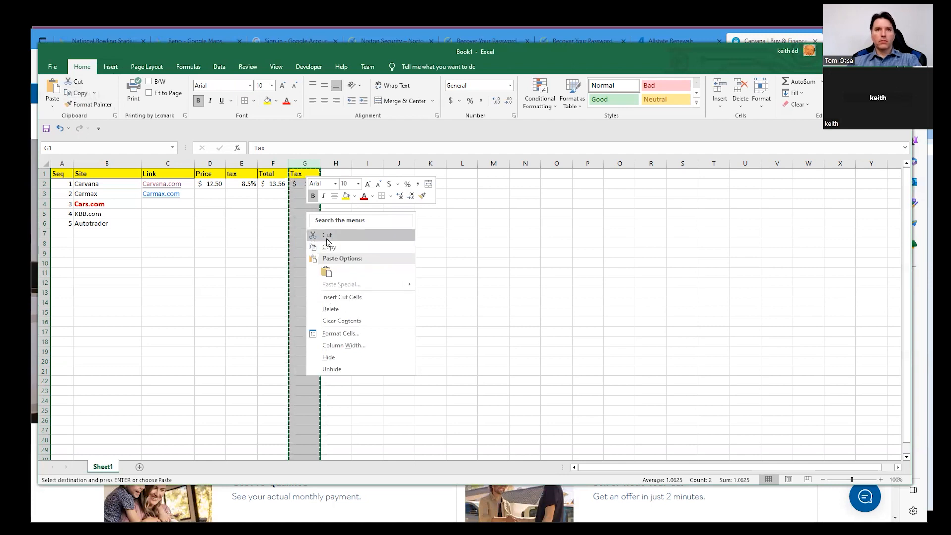
{"action": "key", "text": "Escape"}
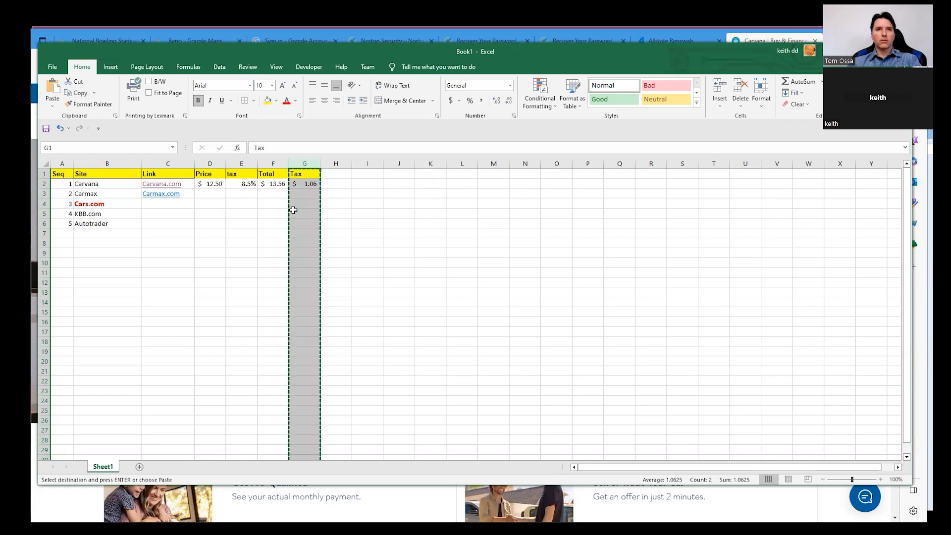
{"action": "left_click", "coordinate": [270, 164]}
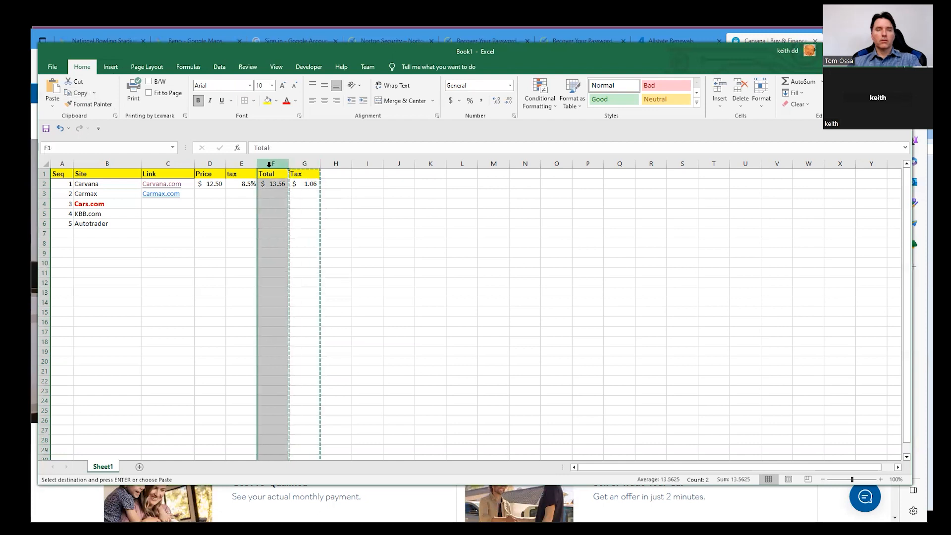
{"action": "right_click", "coordinate": [270, 168]}
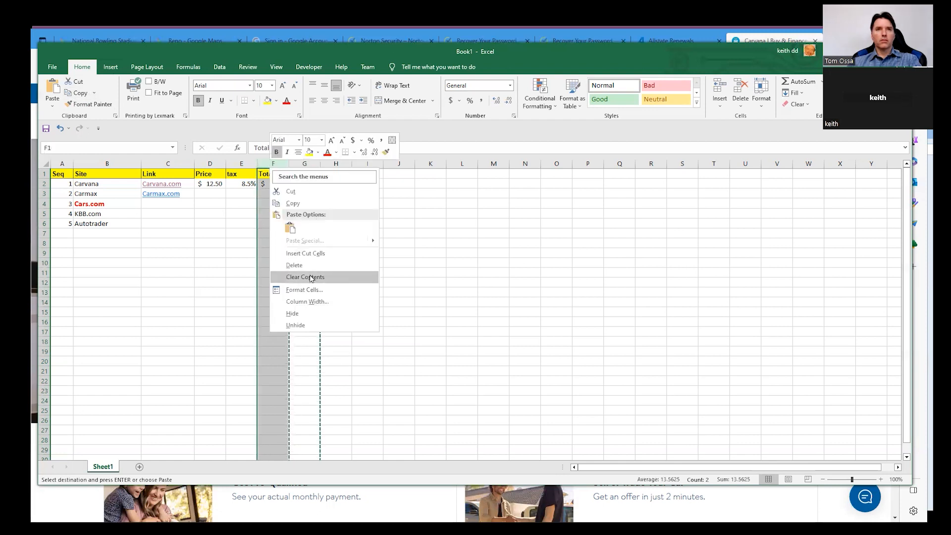
{"action": "left_click", "coordinate": [305, 253]}
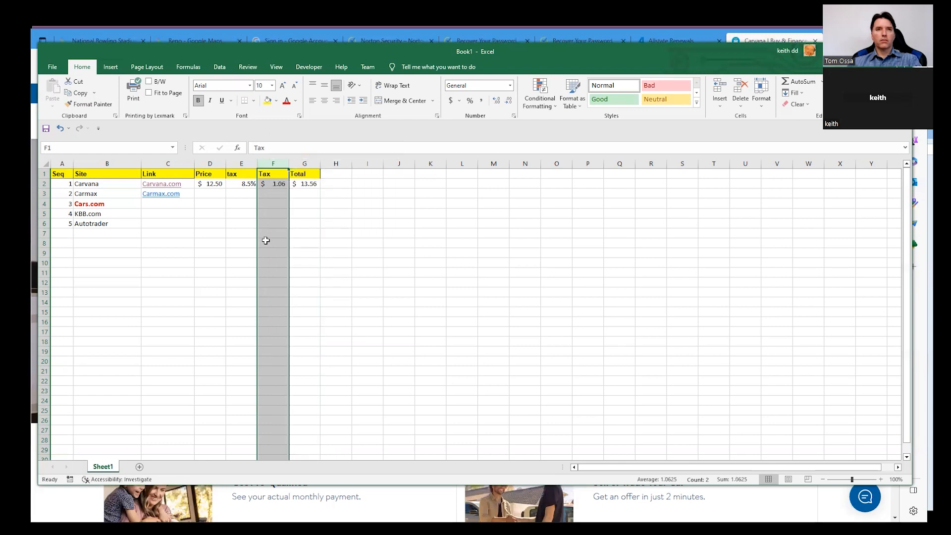
Check the formula in the Carvana row's Total cell G2 after the column move.
{"action": "left_click", "coordinate": [274, 203]}
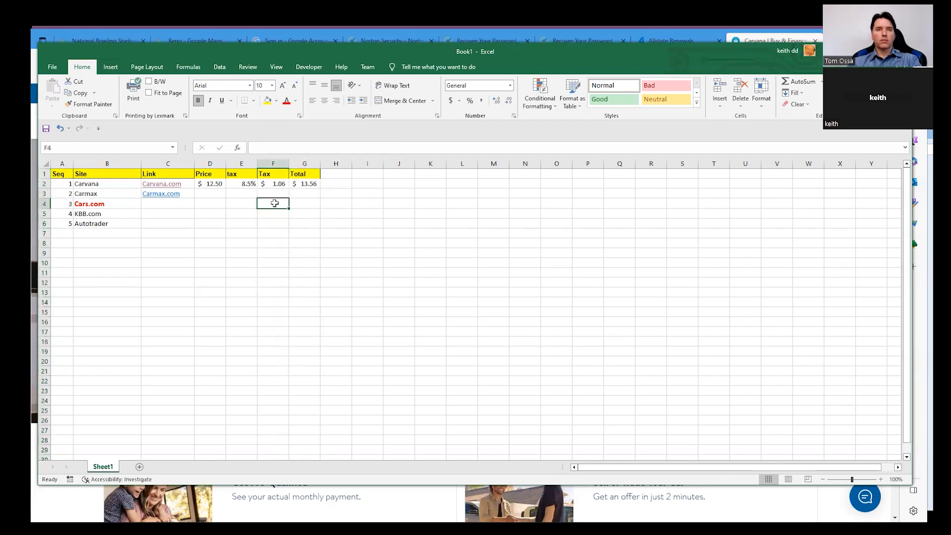
{"action": "left_click", "coordinate": [304, 183]}
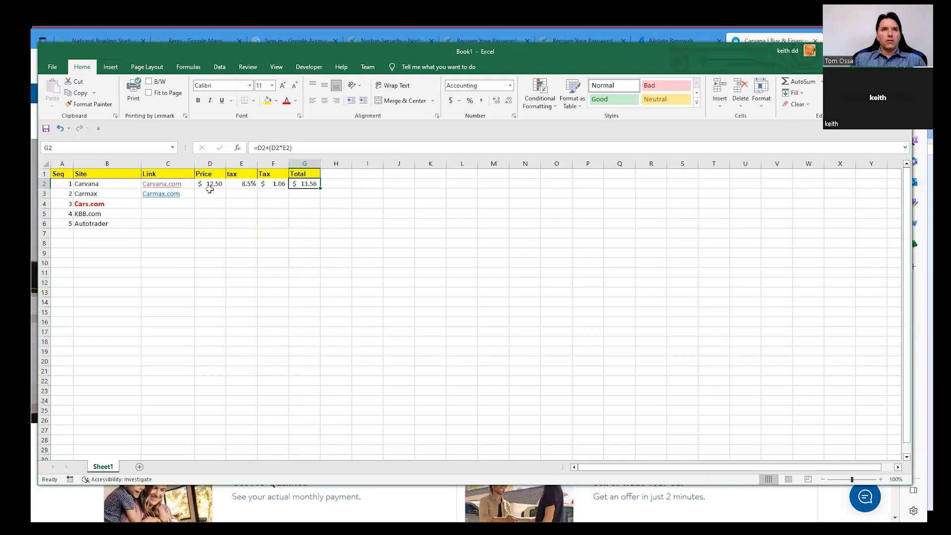
{"action": "left_click", "coordinate": [273, 196]}
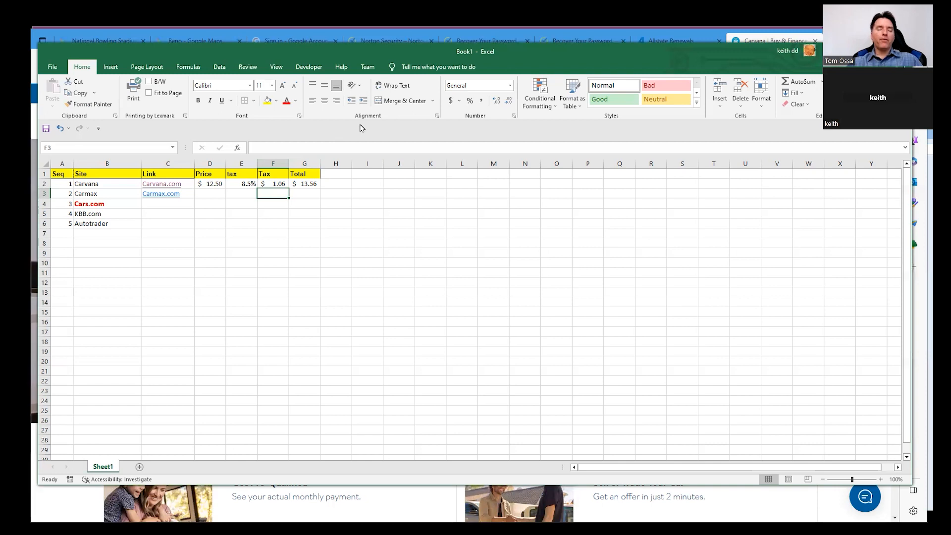
Add Ford, Chevy and Mitubitshi to the Site column in cells B7 to B9, below Autotrader.
{"action": "left_click", "coordinate": [85, 232]}
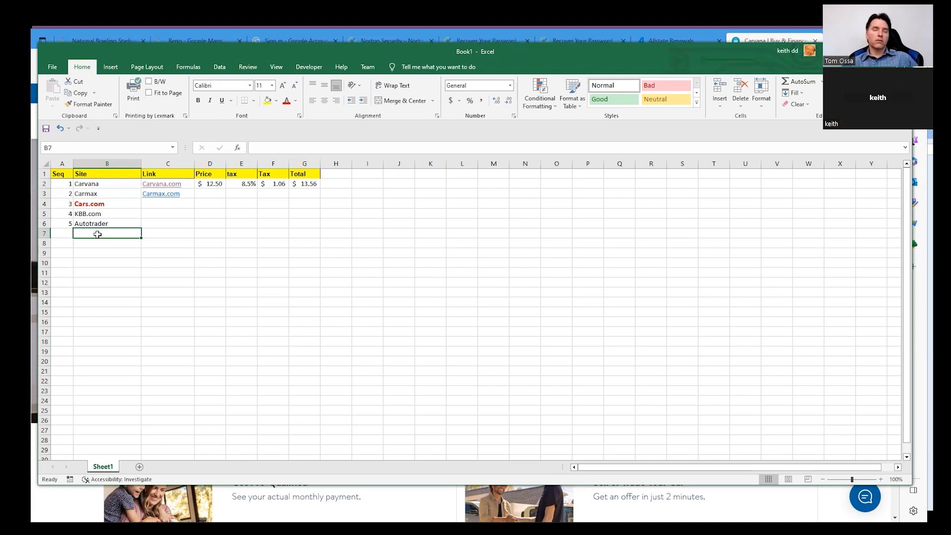
{"action": "type", "text": "Ford"}
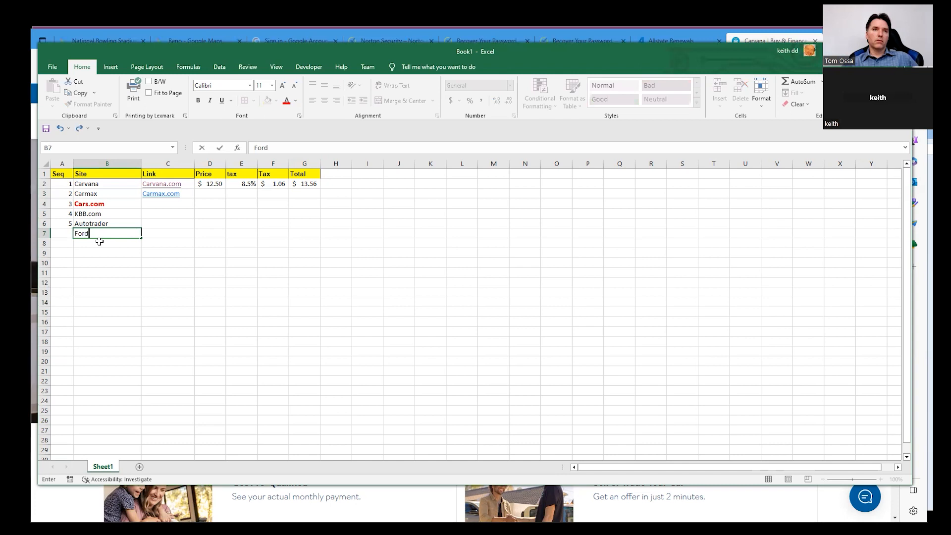
{"action": "key", "text": "Return"}
{"action": "type", "text": "C"}
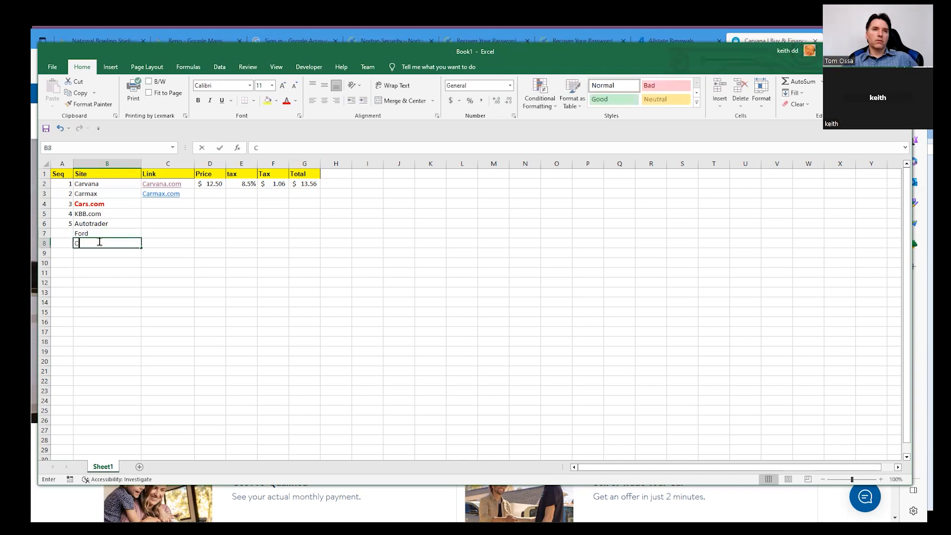
{"action": "type", "text": "hevy"}
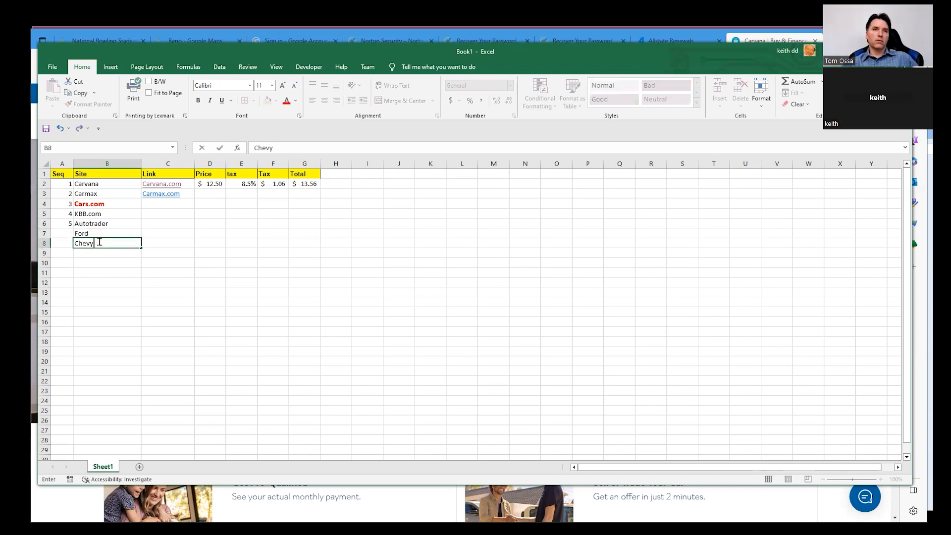
{"action": "key", "text": "Return"}
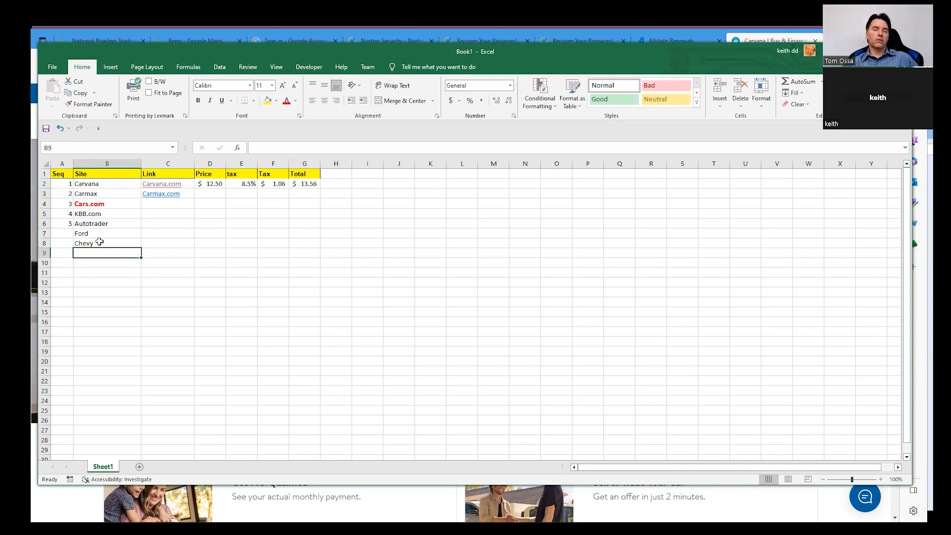
{"action": "type", "text": "Mitubit"}
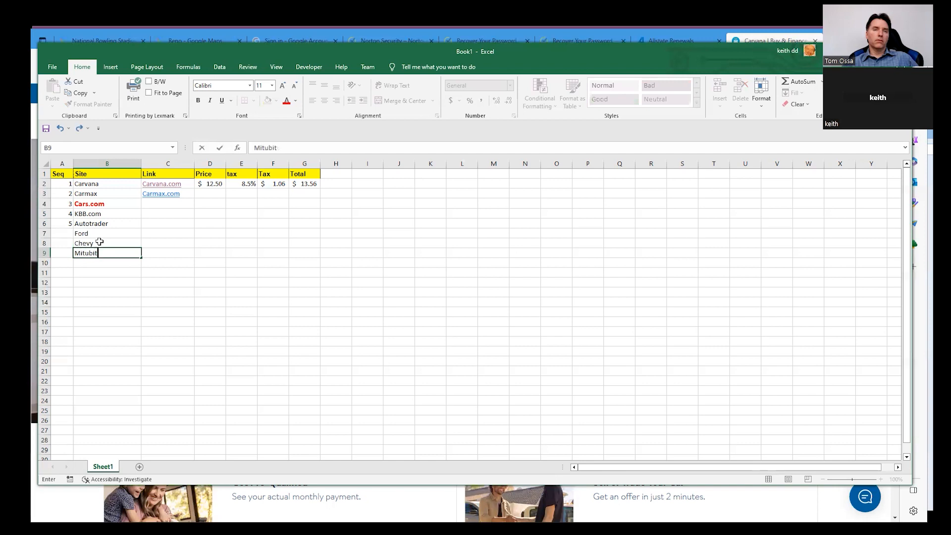
{"action": "type", "text": "shi"}
{"action": "key", "text": "Return"}
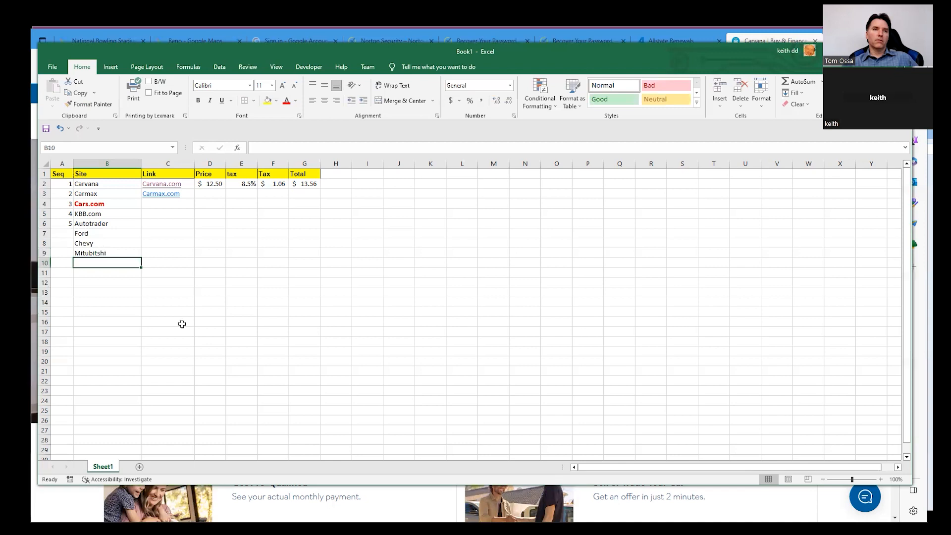
Increase the indent of the Ford, Chevy and Mitubitshi cells B7:B9 by one level.
{"action": "left_click", "coordinate": [82, 237]}
{"action": "left_click_drag", "start_coordinate": [82, 239], "coordinate": [82, 254]}
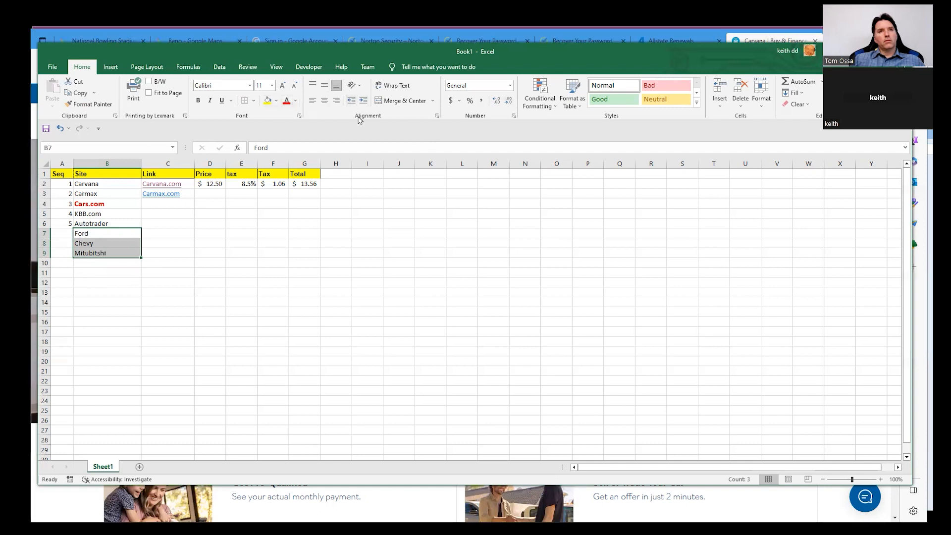
{"action": "left_click", "coordinate": [364, 101]}
{"action": "left_click", "coordinate": [85, 253]}
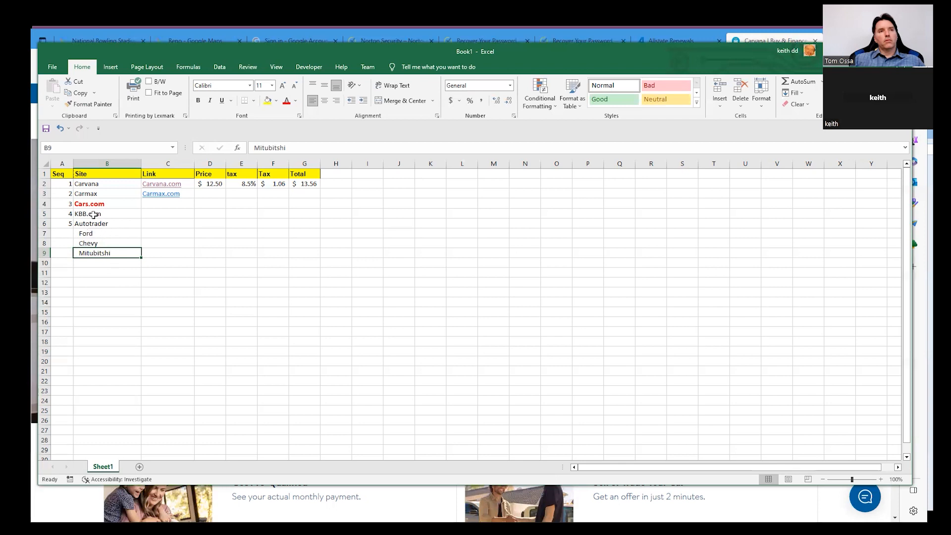
Number the Ford, Chevy and Mitubitshi sub-items 5.1, 5.2 and 5.3 in Seq cells A7 to A9.
{"action": "left_click", "coordinate": [63, 231]}
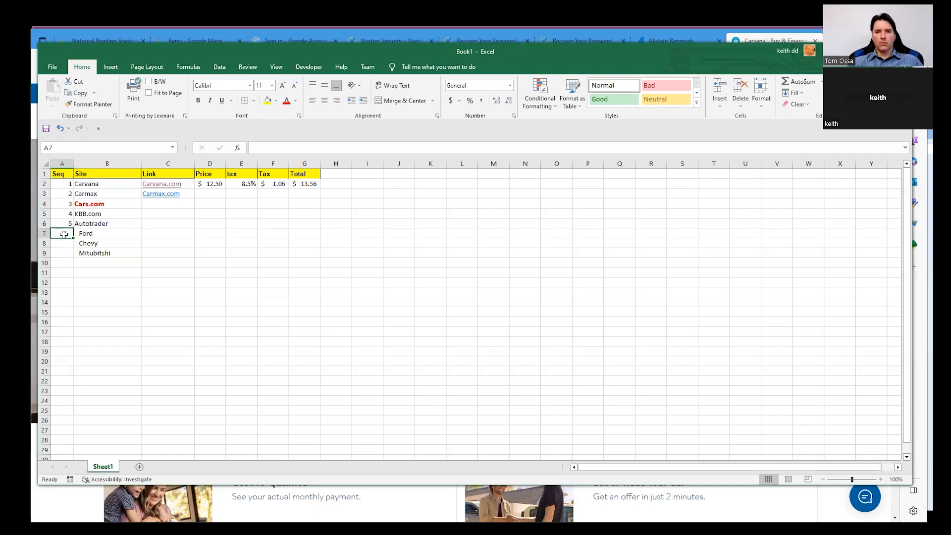
{"action": "type", "text": "5."}
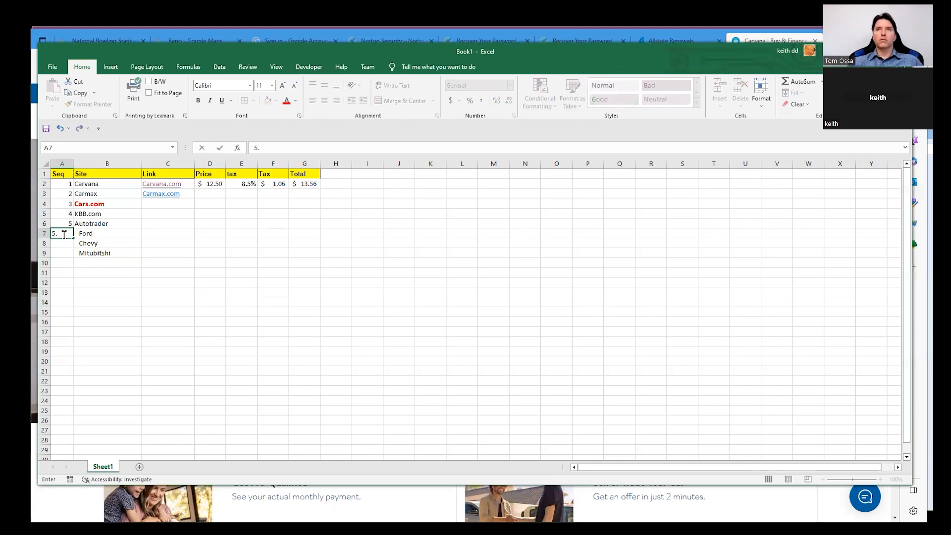
{"action": "key", "text": "Return"}
{"action": "type", "text": "5.2"}
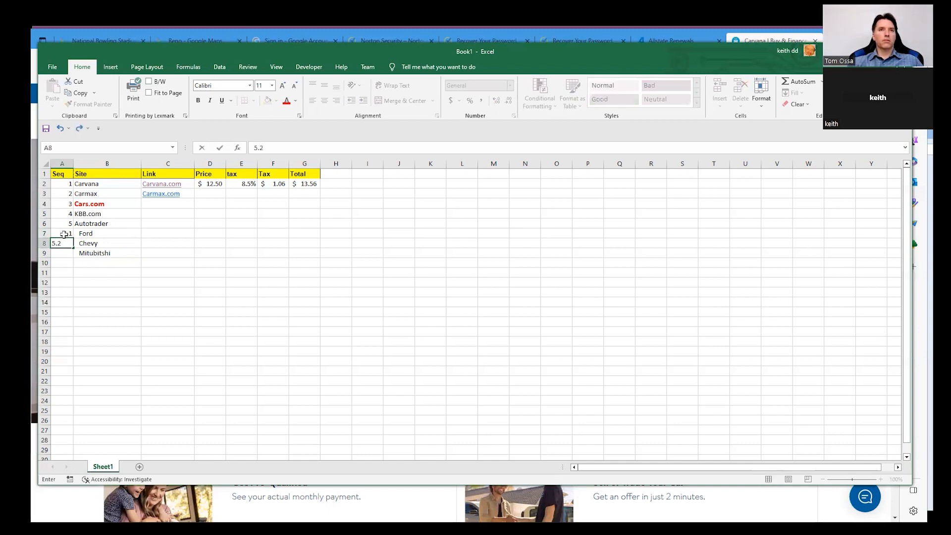
{"action": "key", "text": "Return"}
{"action": "type", "text": "5"}
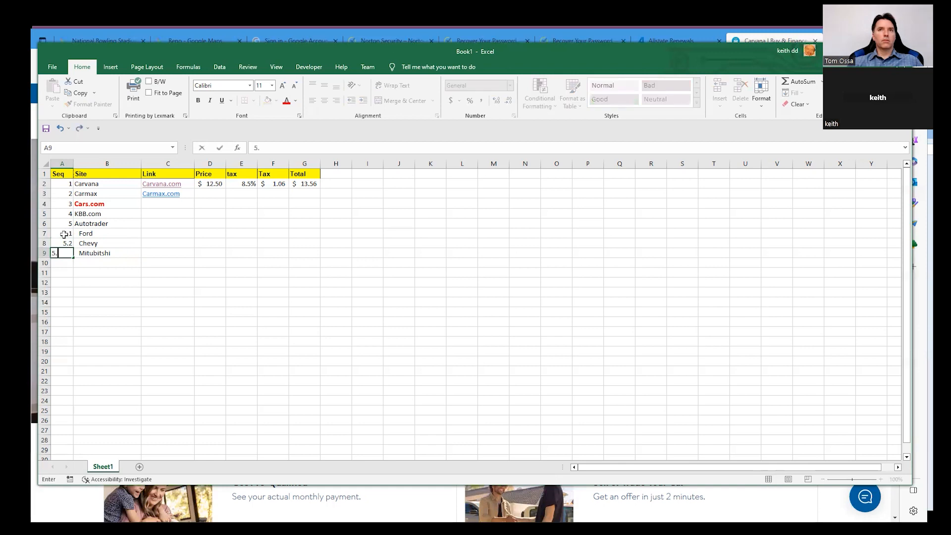
{"action": "type", "text": ".3"}
{"action": "key", "text": "Return"}
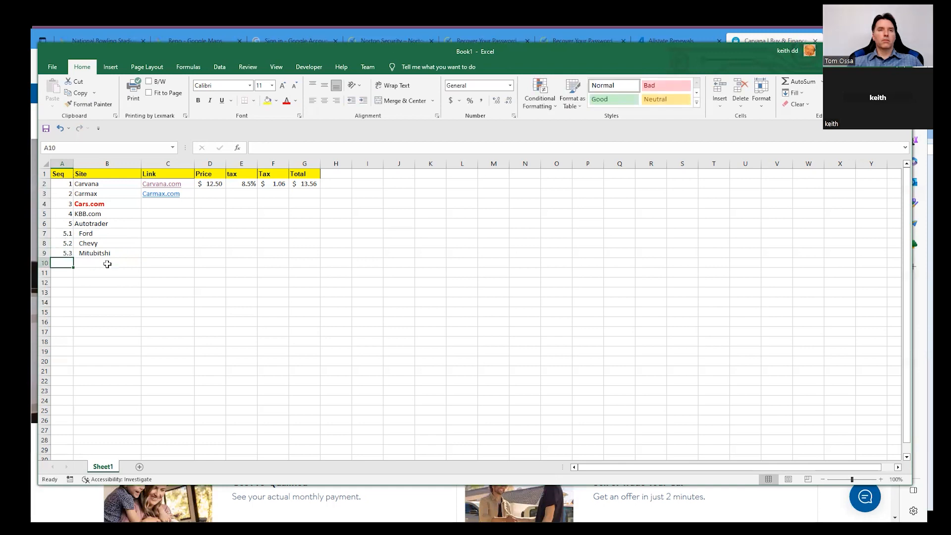
Sort the car-site list by the Site column from A to Z.
{"action": "left_click", "coordinate": [99, 175]}
{"action": "right_click", "coordinate": [100, 175]}
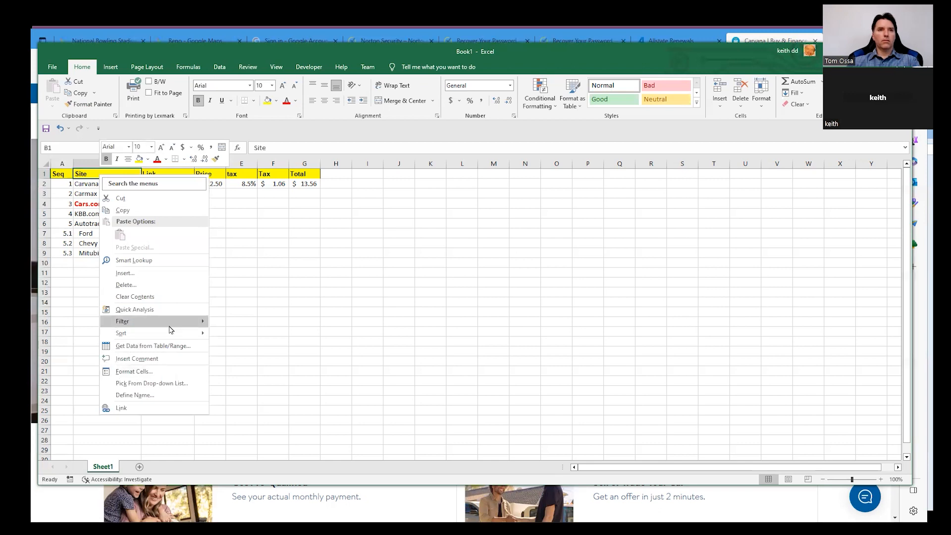
{"action": "mouse_move", "coordinate": [169, 335]}
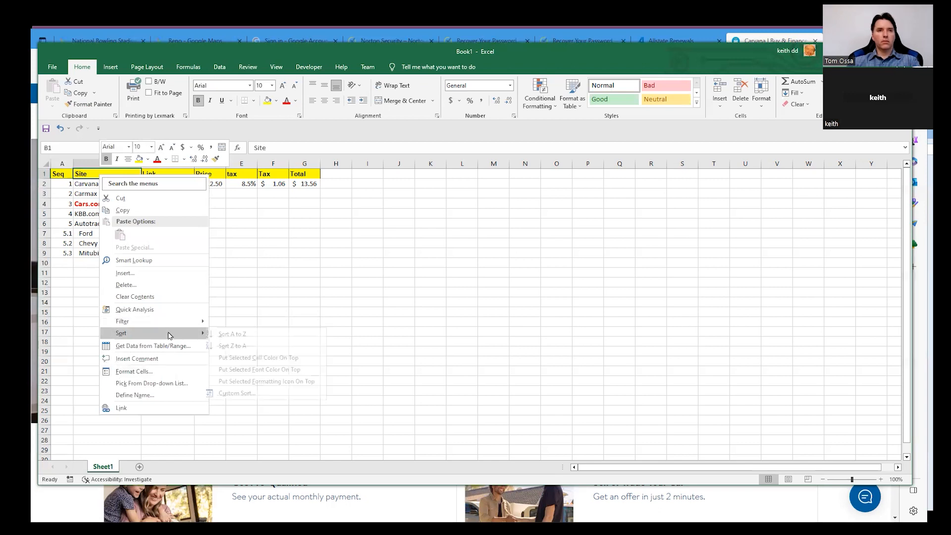
{"action": "left_click", "coordinate": [231, 335]}
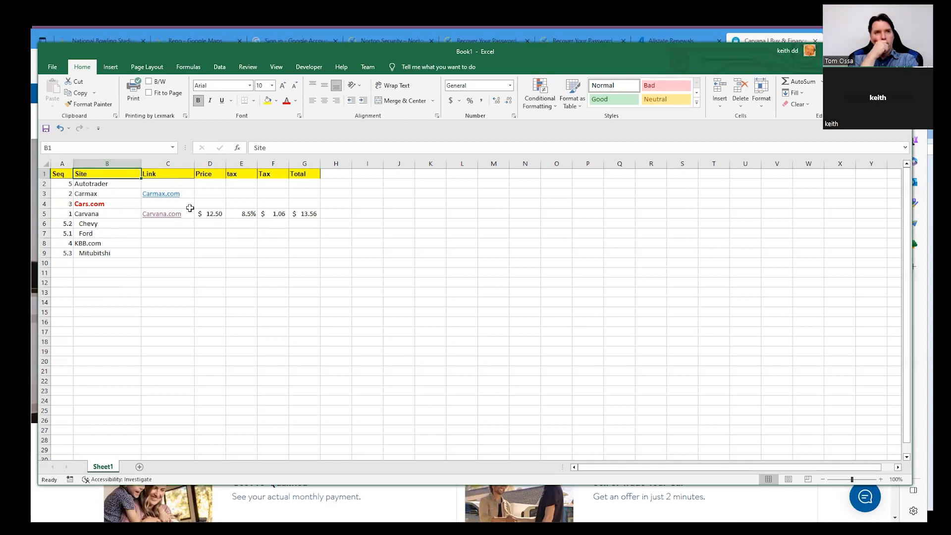
Sort the list by the Seq column from smallest to largest.
{"action": "left_click", "coordinate": [60, 185]}
{"action": "right_click", "coordinate": [61, 187]}
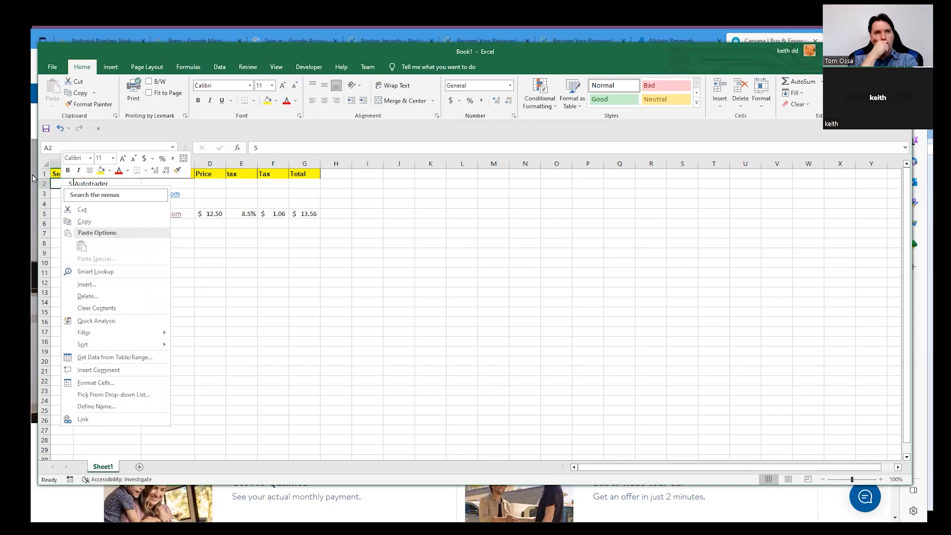
{"action": "mouse_move", "coordinate": [114, 345]}
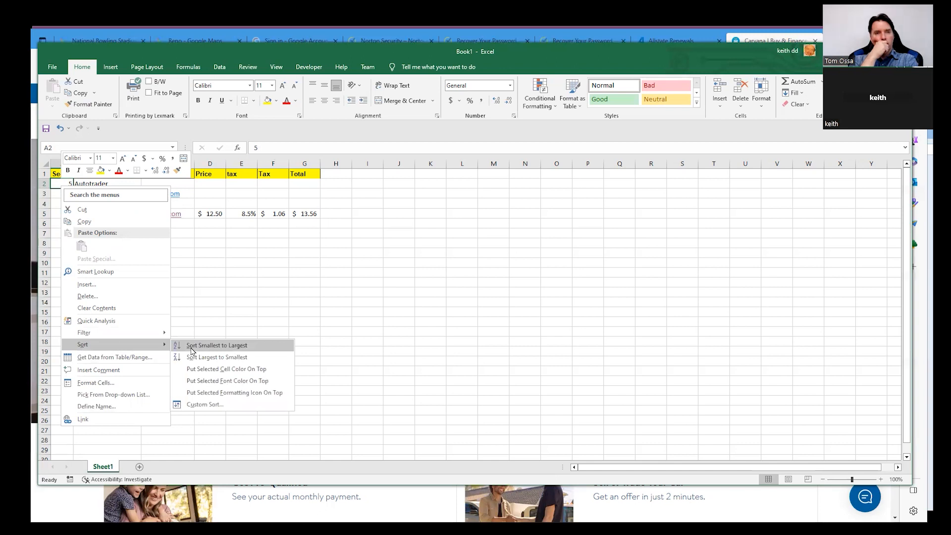
{"action": "left_click", "coordinate": [191, 348]}
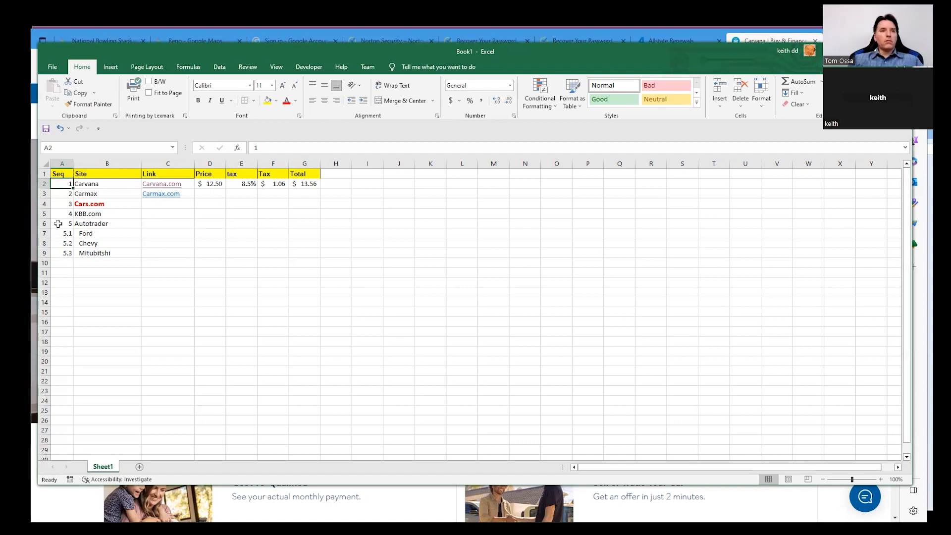
Right-align the Autotrader cell B6 and centre its sequence number in A6.
{"action": "left_click", "coordinate": [84, 223]}
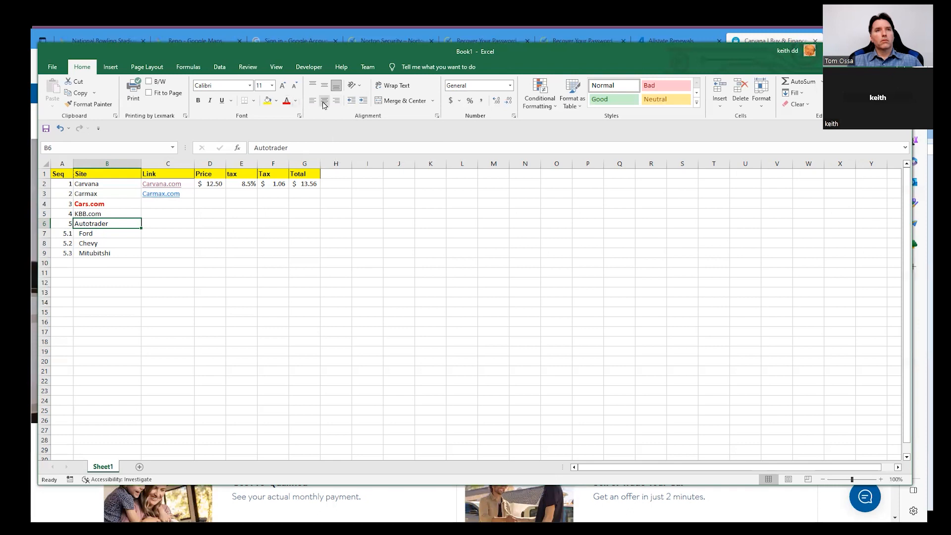
{"action": "left_click", "coordinate": [337, 101]}
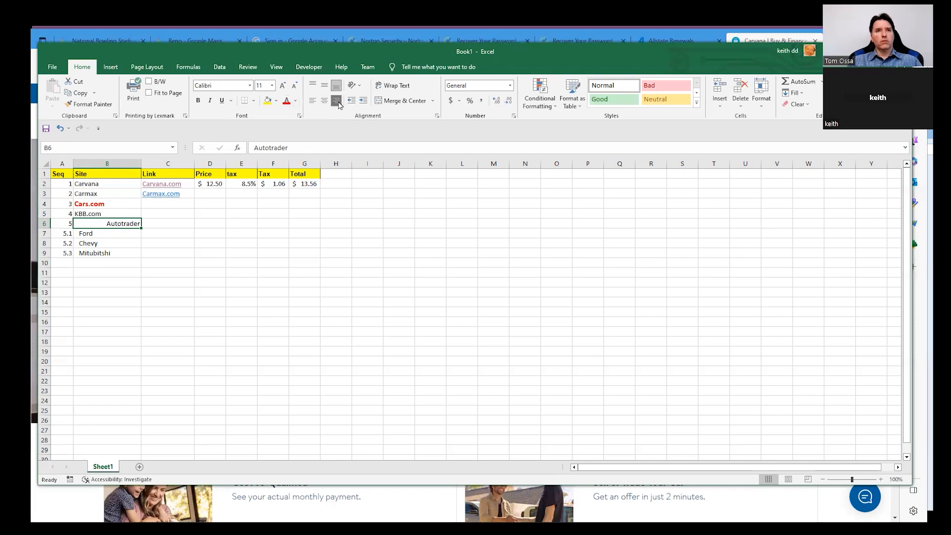
{"action": "left_click", "coordinate": [69, 225]}
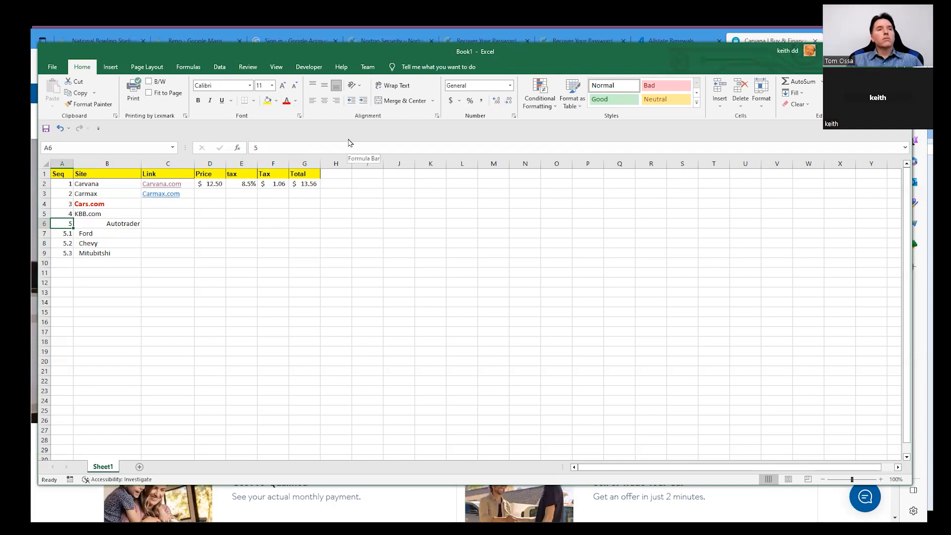
{"action": "left_click", "coordinate": [314, 101]}
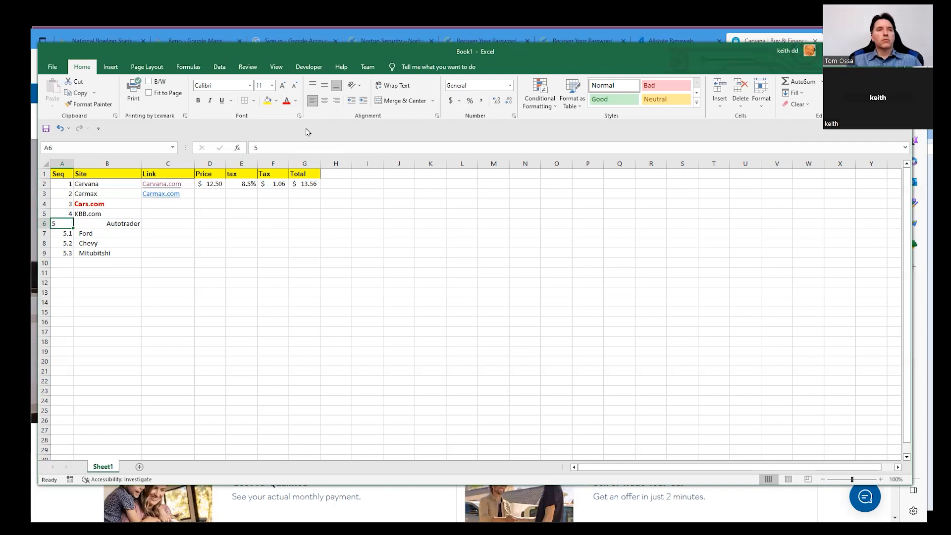
{"action": "left_click", "coordinate": [326, 103]}
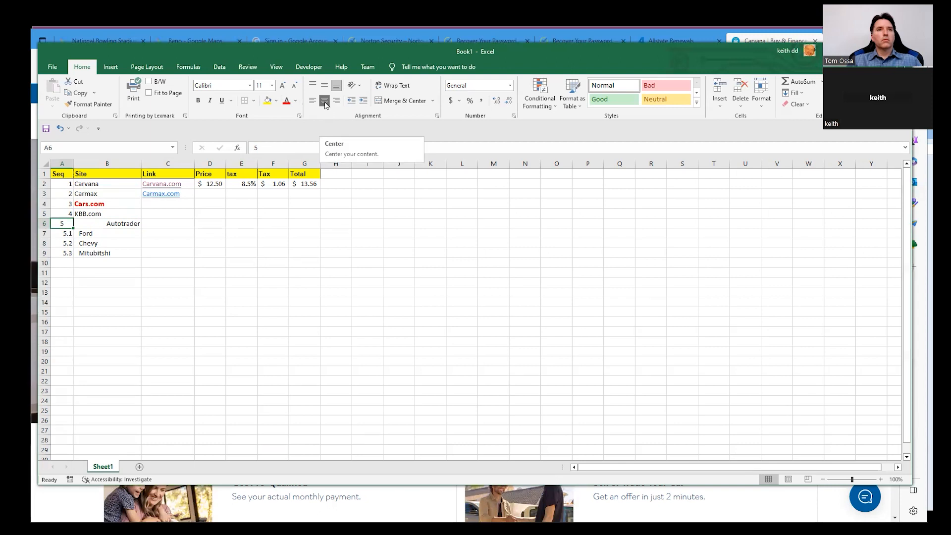
Try centre alignment on the Autotrader cell B6 and set it back to left alignment.
{"action": "left_click", "coordinate": [120, 223]}
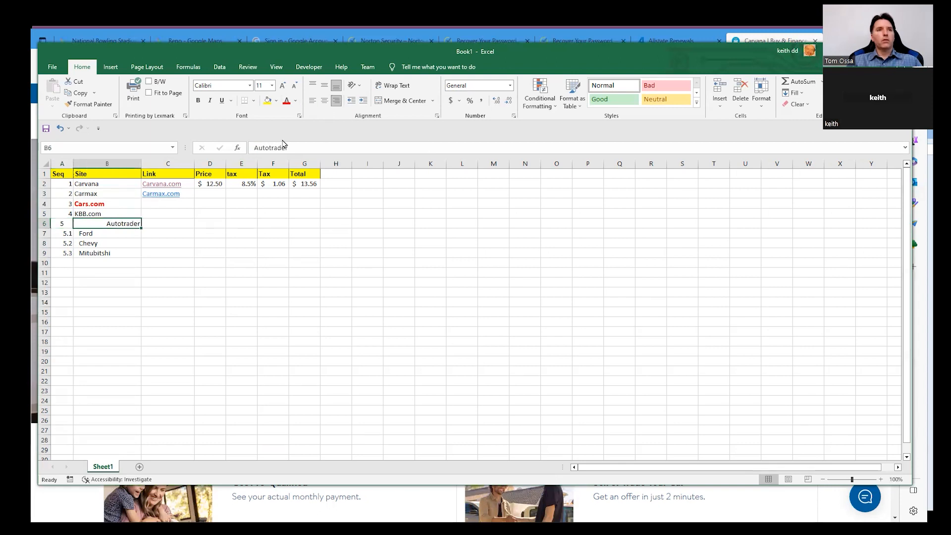
{"action": "left_click", "coordinate": [336, 101]}
{"action": "left_click", "coordinate": [323, 101]}
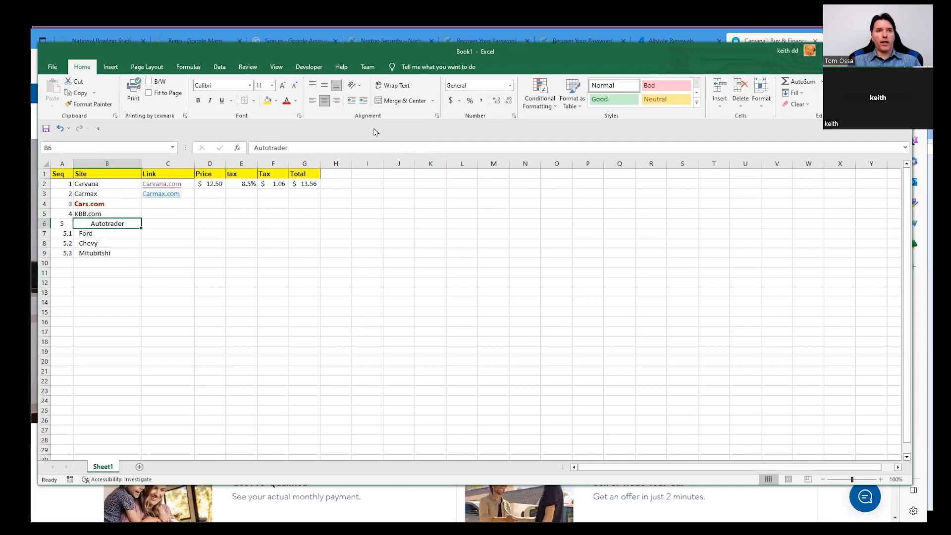
{"action": "left_click", "coordinate": [312, 101]}
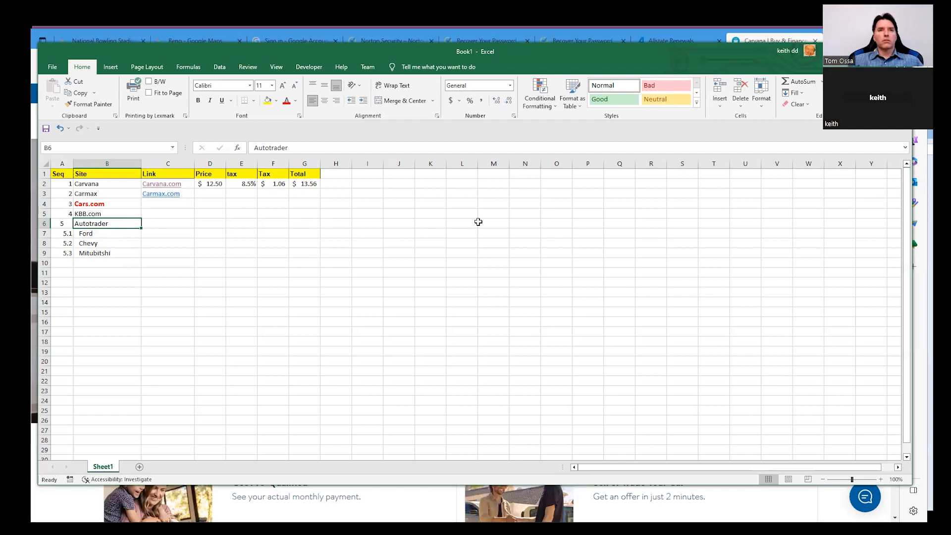
{"action": "left_click", "coordinate": [84, 234]}
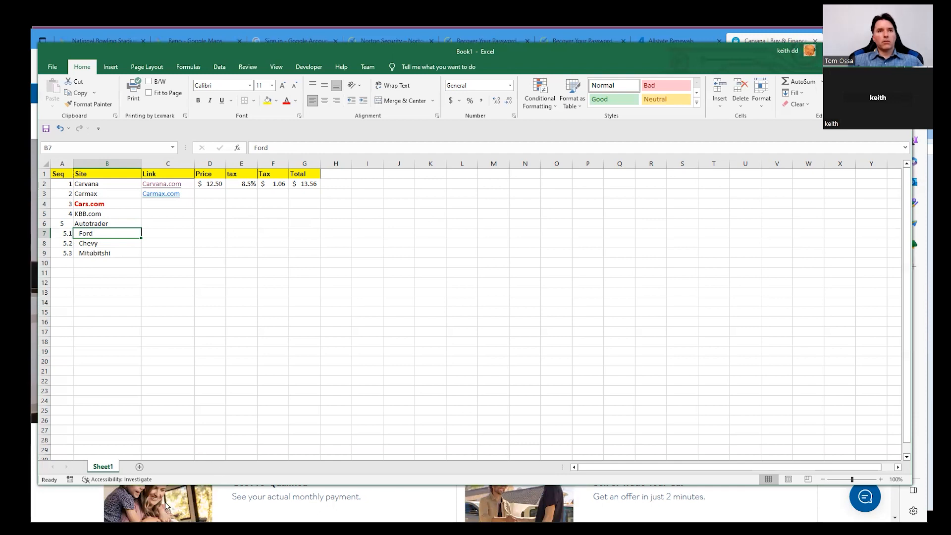
Rename the worksheet Sheet1 as Sites.
{"action": "double_click", "coordinate": [97, 467]}
{"action": "type", "text": "Car"}
{"action": "key", "text": "BackSpace"}
{"action": "key", "text": "BackSpace"}
{"action": "key", "text": "BackSpace"}
{"action": "type", "text": "Sites"}
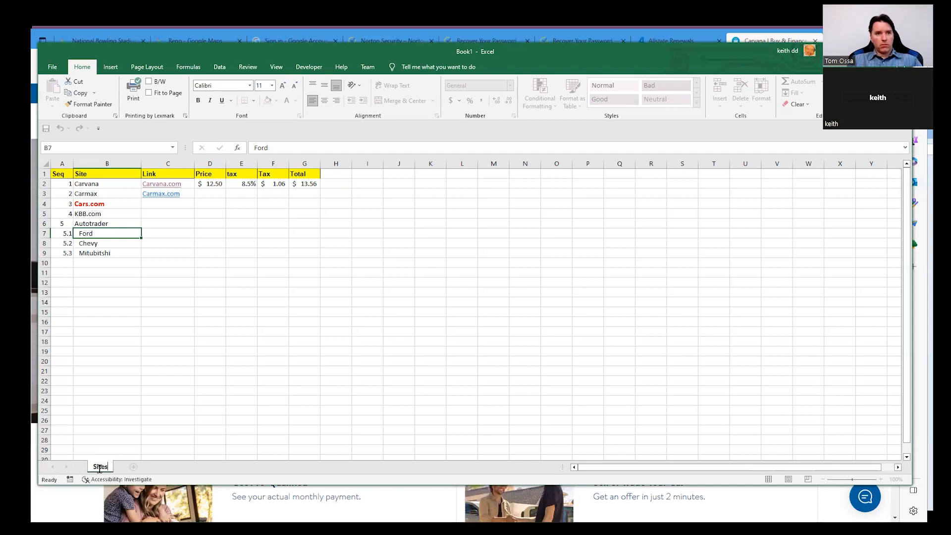
{"action": "key", "text": "Return"}
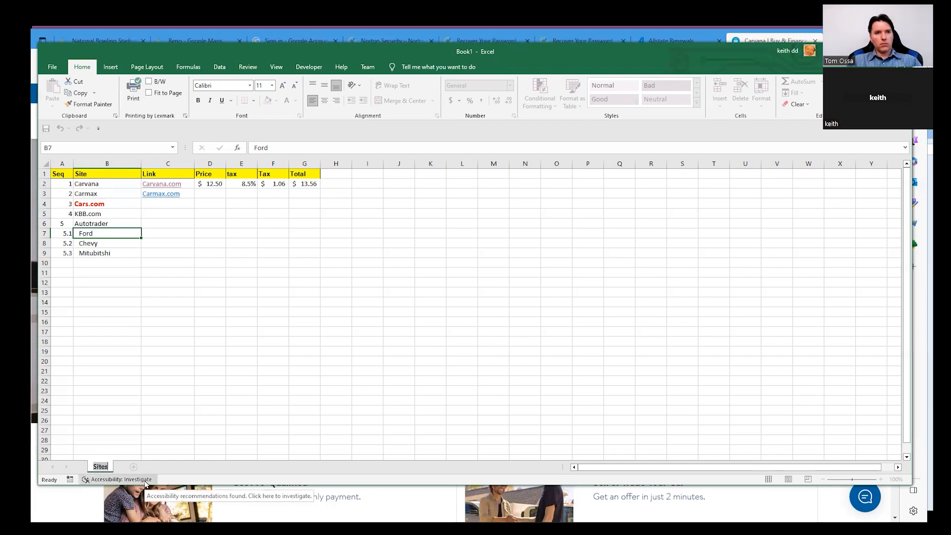
{"action": "double_click", "coordinate": [94, 467]}
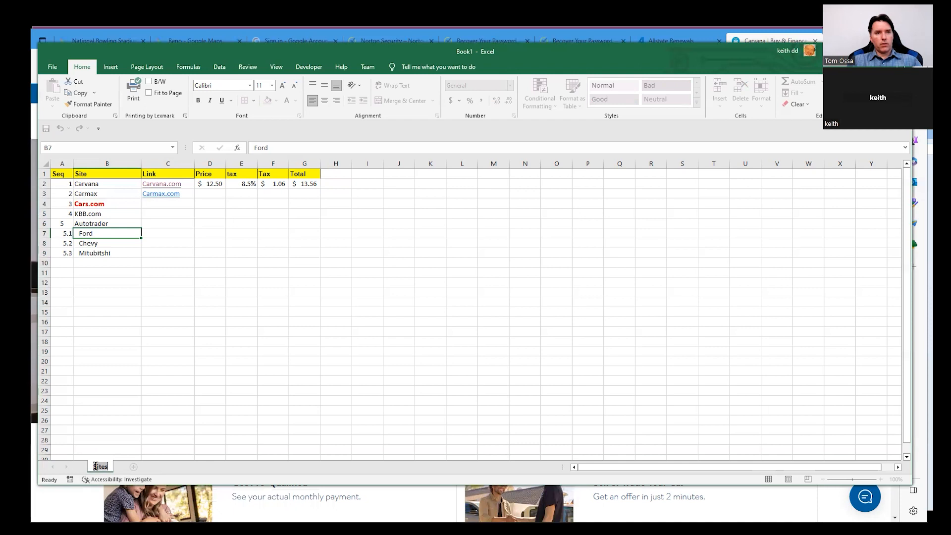
{"action": "left_click", "coordinate": [124, 431]}
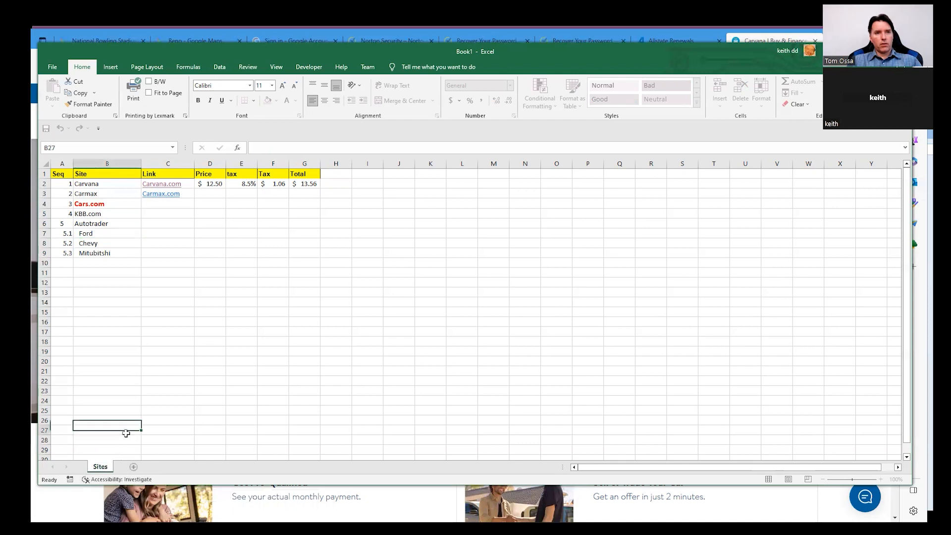
{"action": "double_click", "coordinate": [99, 467]}
{"action": "double_click", "coordinate": [99, 467]}
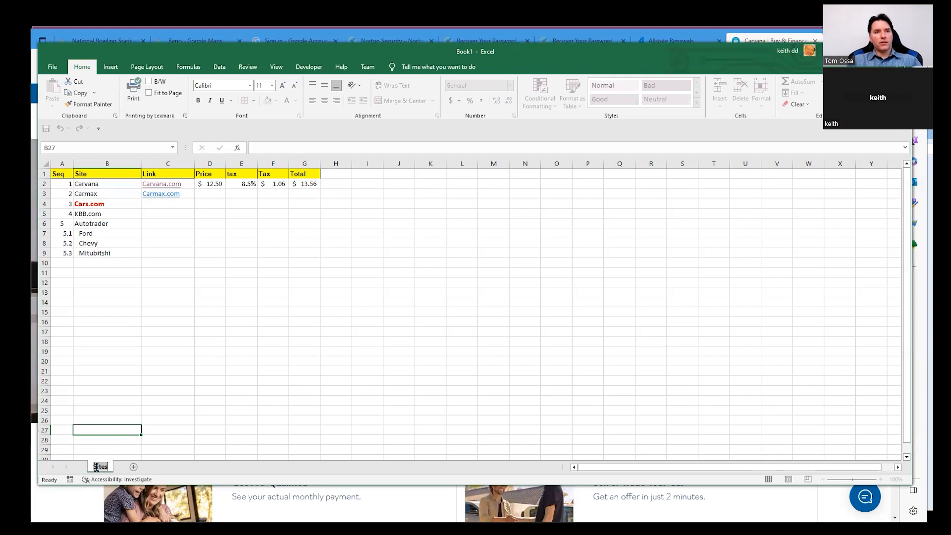
{"action": "left_click", "coordinate": [104, 466]}
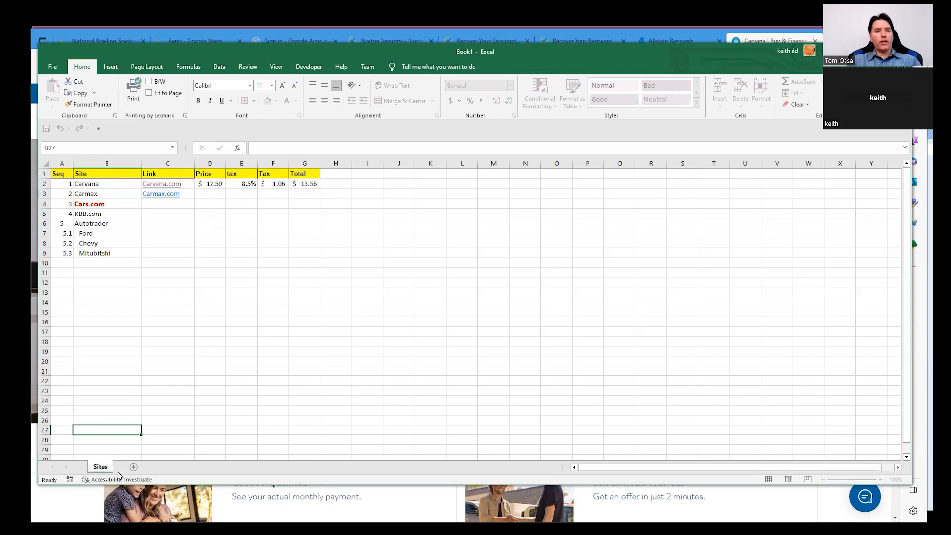
{"action": "left_click", "coordinate": [170, 431]}
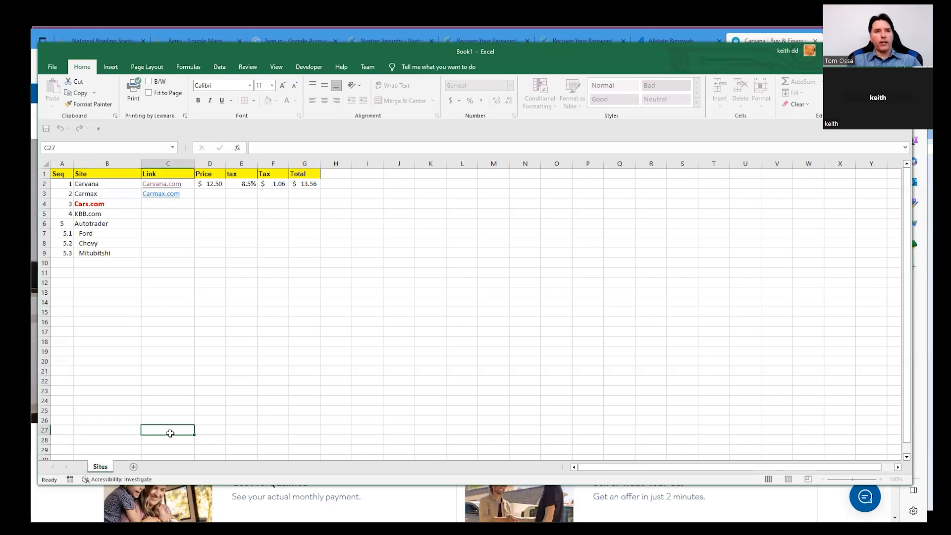
Set the tab colour of the Sites worksheet to the gold theme colour.
{"action": "right_click", "coordinate": [98, 470]}
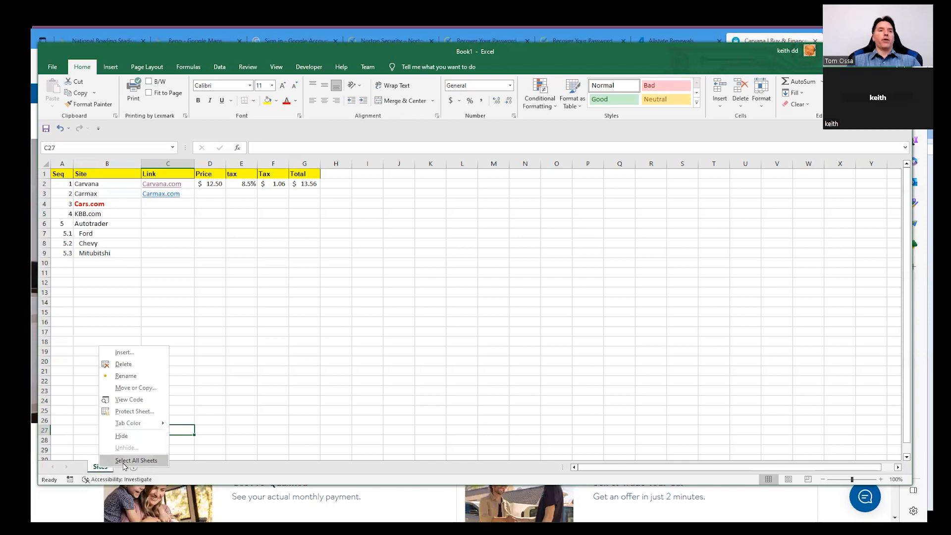
{"action": "mouse_move", "coordinate": [124, 426]}
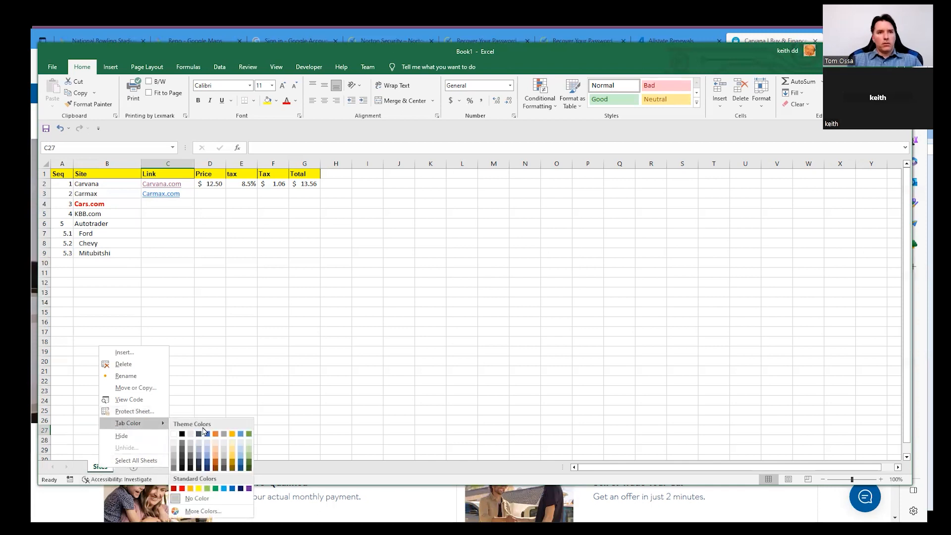
{"action": "left_click", "coordinate": [234, 434]}
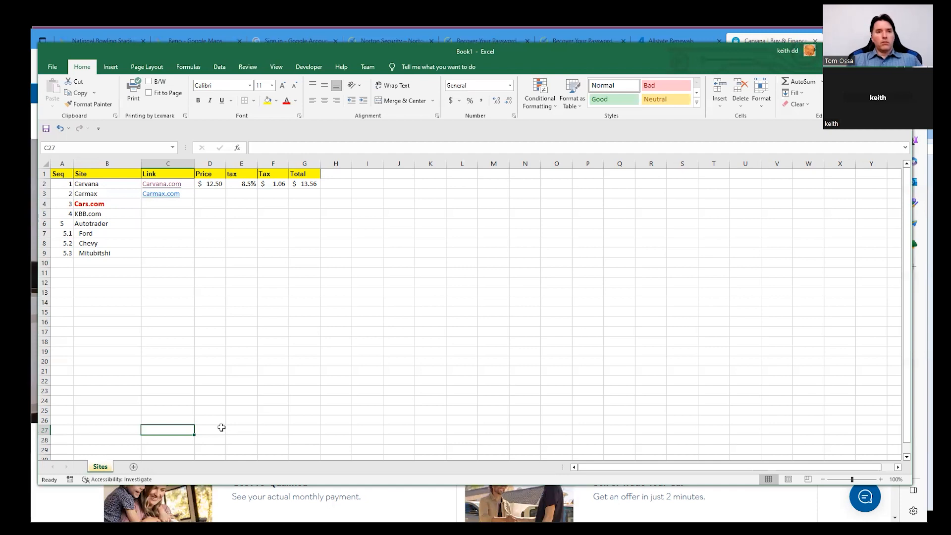
Add a new worksheet after Sites and name it Carvara.
{"action": "left_click", "coordinate": [133, 467]}
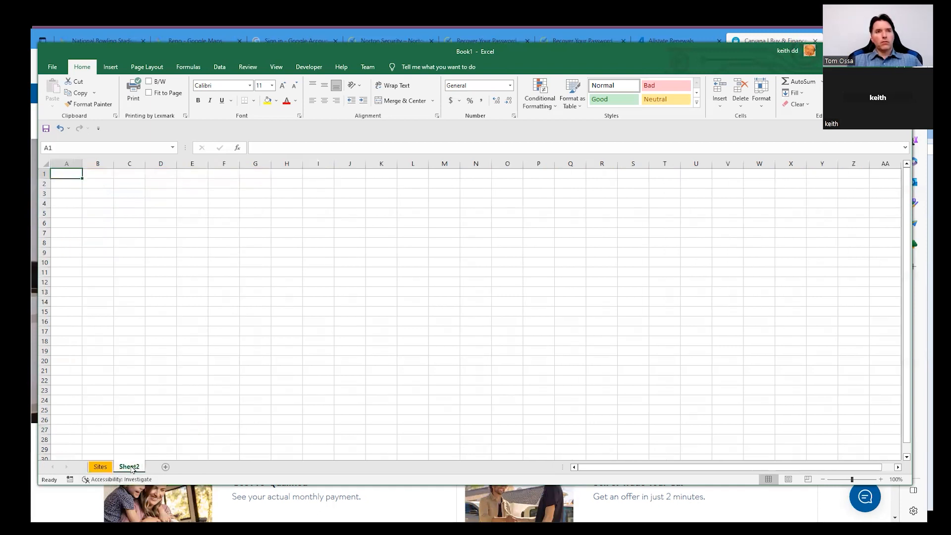
{"action": "double_click", "coordinate": [130, 467]}
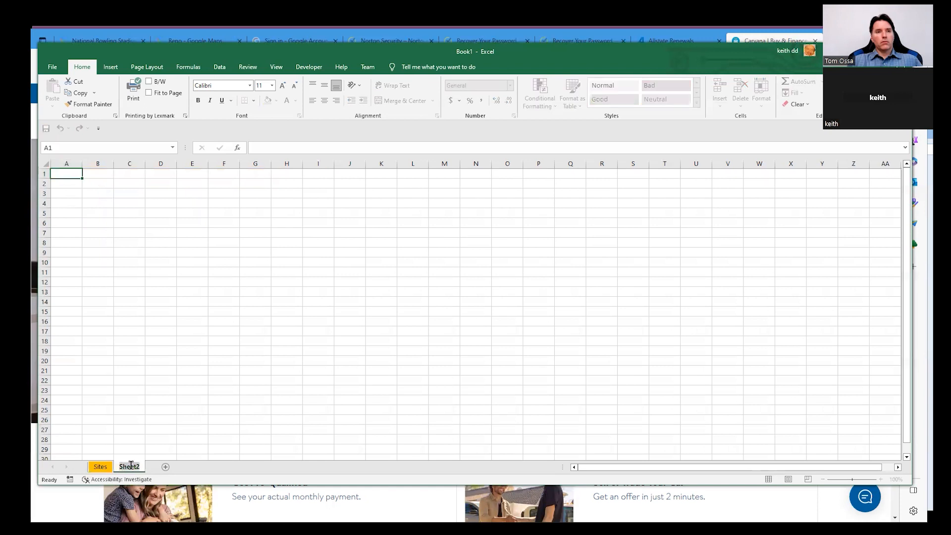
{"action": "type", "text": "Carsan"}
{"action": "key", "text": "Return"}
{"action": "type", "text": "arvara"}
{"action": "key", "text": "Return"}
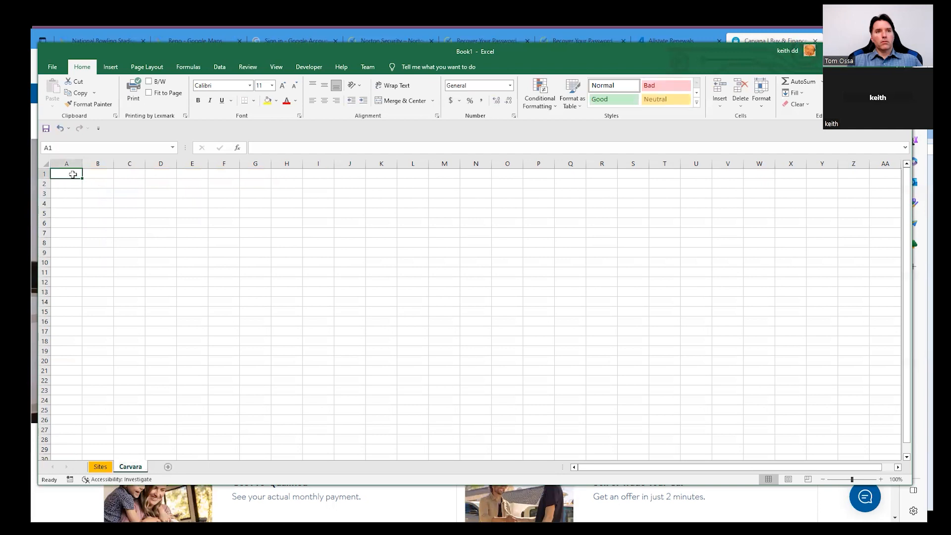
Enter the headers Make, Model and Price in A1 to C1 of the Carvara sheet and return to the Sites sheet.
{"action": "type", "text": "Make"}
{"action": "key", "text": "Tab"}
{"action": "type", "text": "Model"}
{"action": "key", "text": "Tab"}
{"action": "type", "text": "Price"}
{"action": "key", "text": "Tab"}
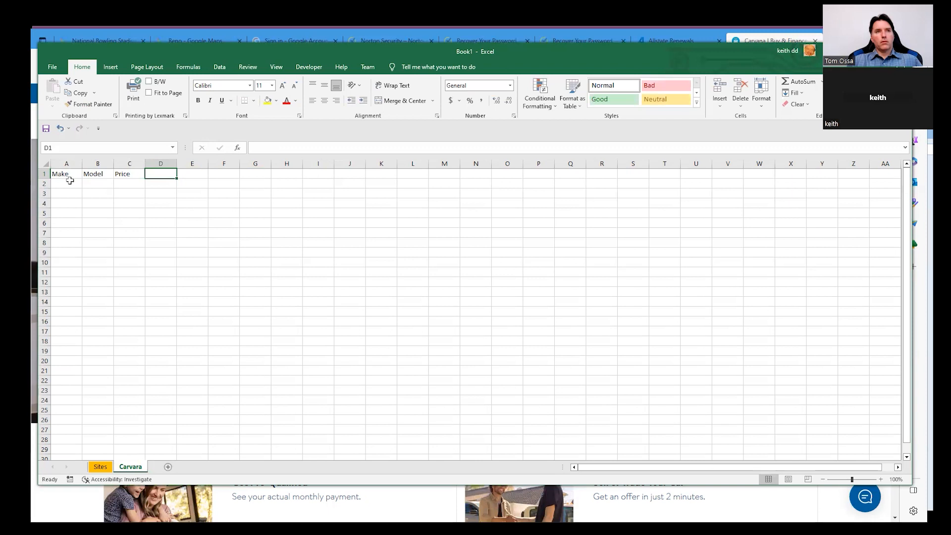
{"action": "left_click", "coordinate": [99, 467]}
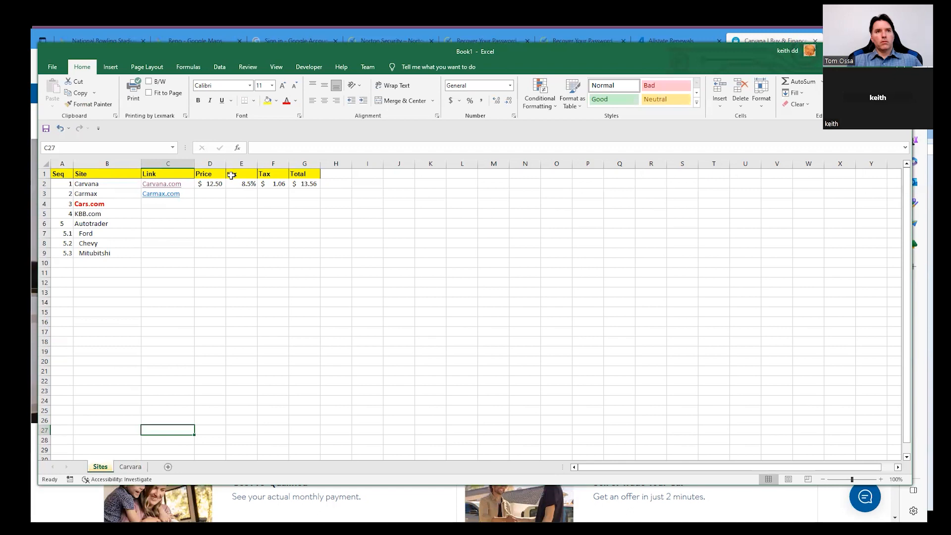
Copy the formatting of the Site header in B1 onto headers A1 to C1 of the Carvara sheet and return to the Sites sheet.
{"action": "left_click", "coordinate": [105, 173]}
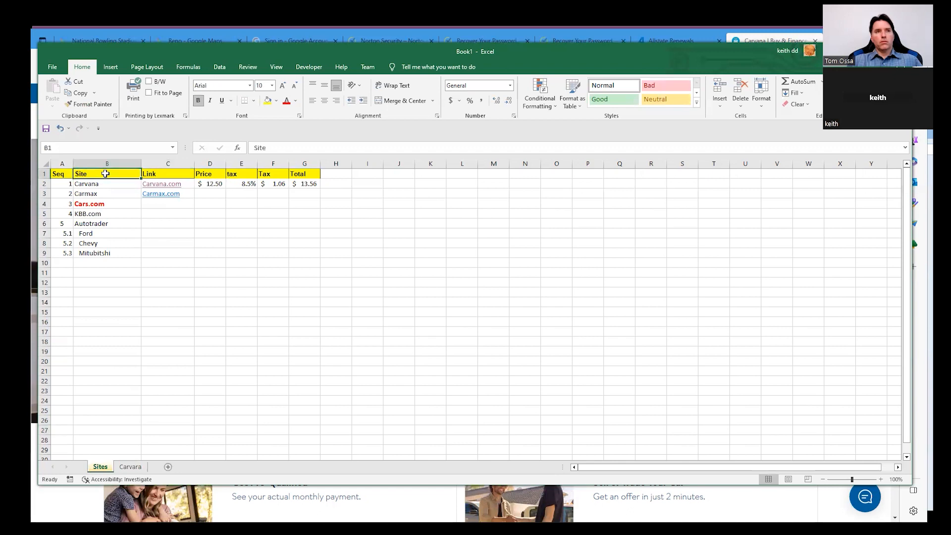
{"action": "right_click", "coordinate": [106, 174]}
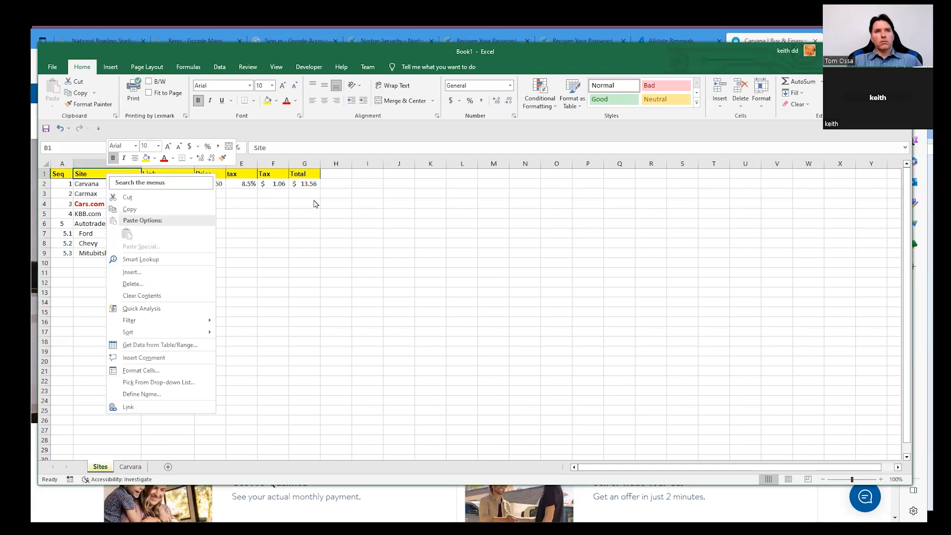
{"action": "left_click", "coordinate": [222, 157]}
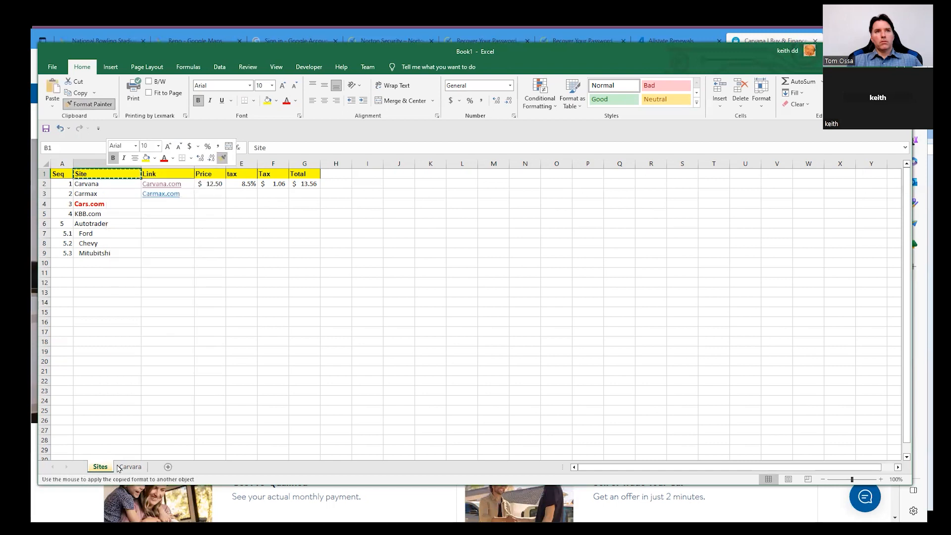
{"action": "left_click", "coordinate": [129, 467]}
{"action": "left_click_drag", "start_coordinate": [54, 173], "coordinate": [142, 174]}
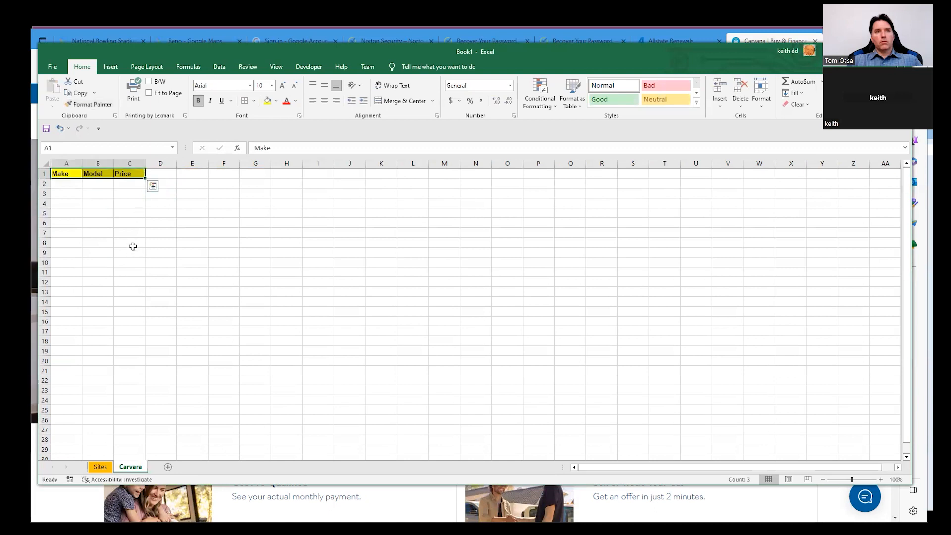
{"action": "left_click", "coordinate": [130, 230]}
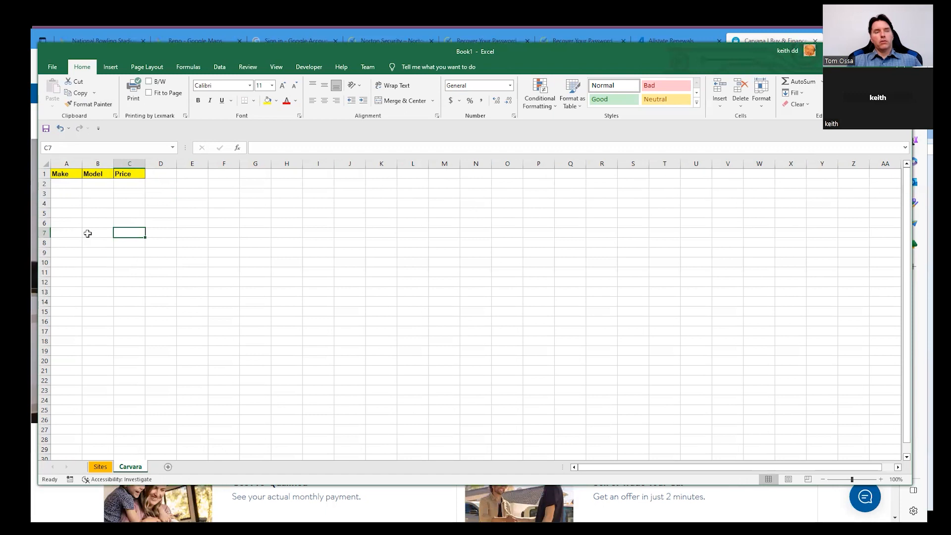
{"action": "left_click", "coordinate": [101, 467]}
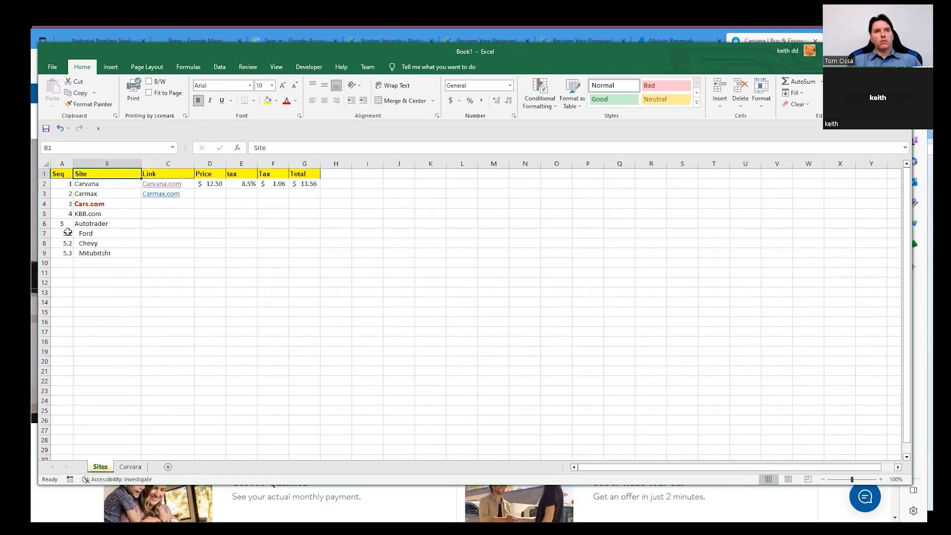